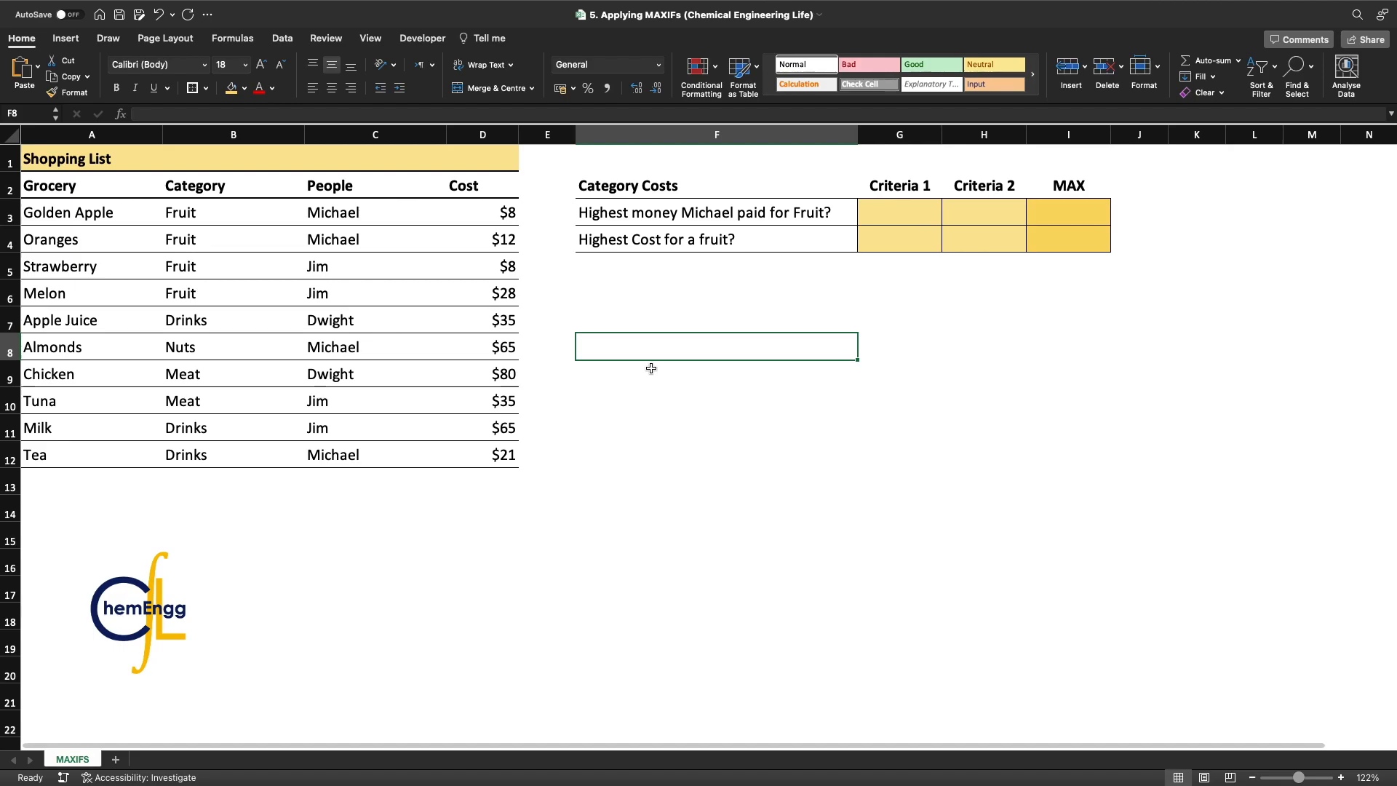
Step: Enter the label MAXIFs in cell F8 and the label MAX directly above it in F7
text(MAXIFs)
key(Return)
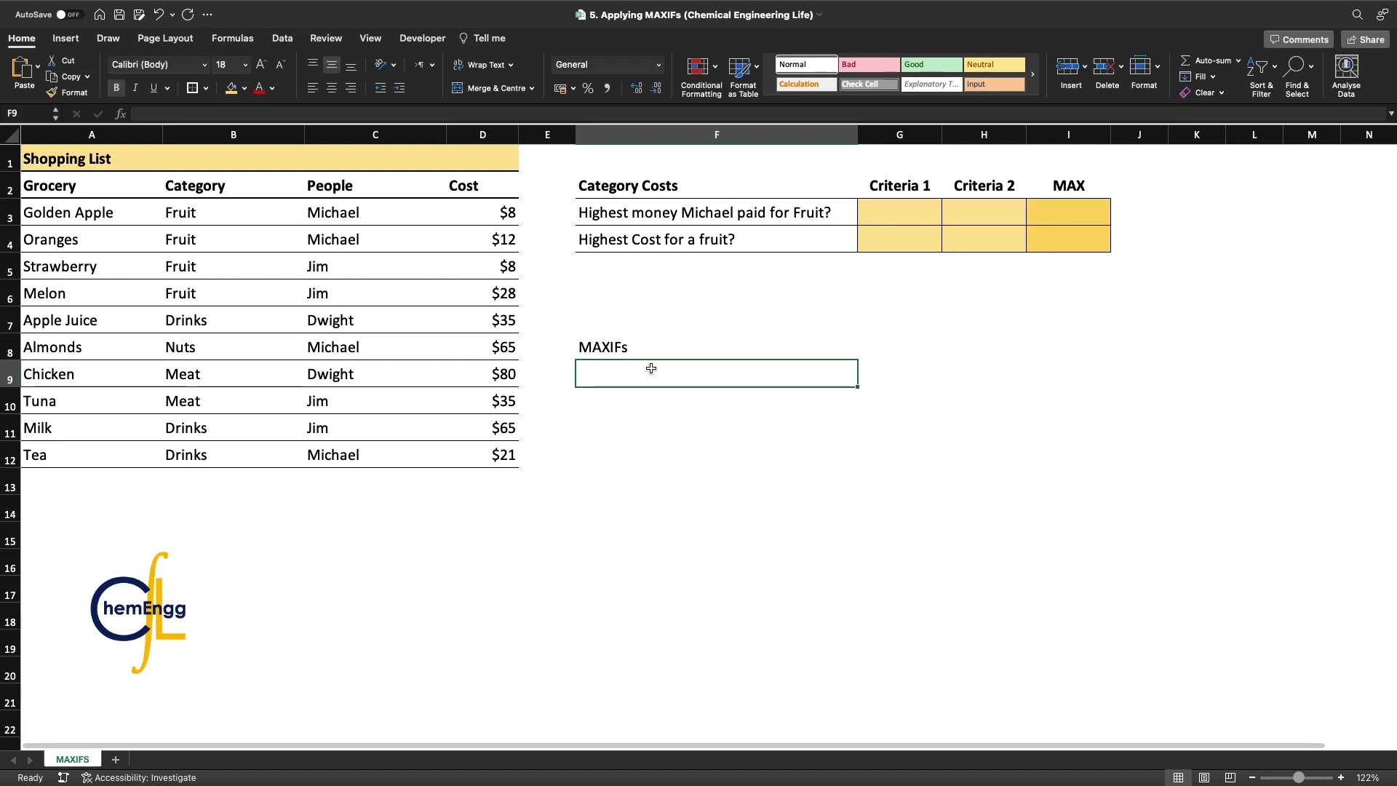
key(Up)
key(Up)
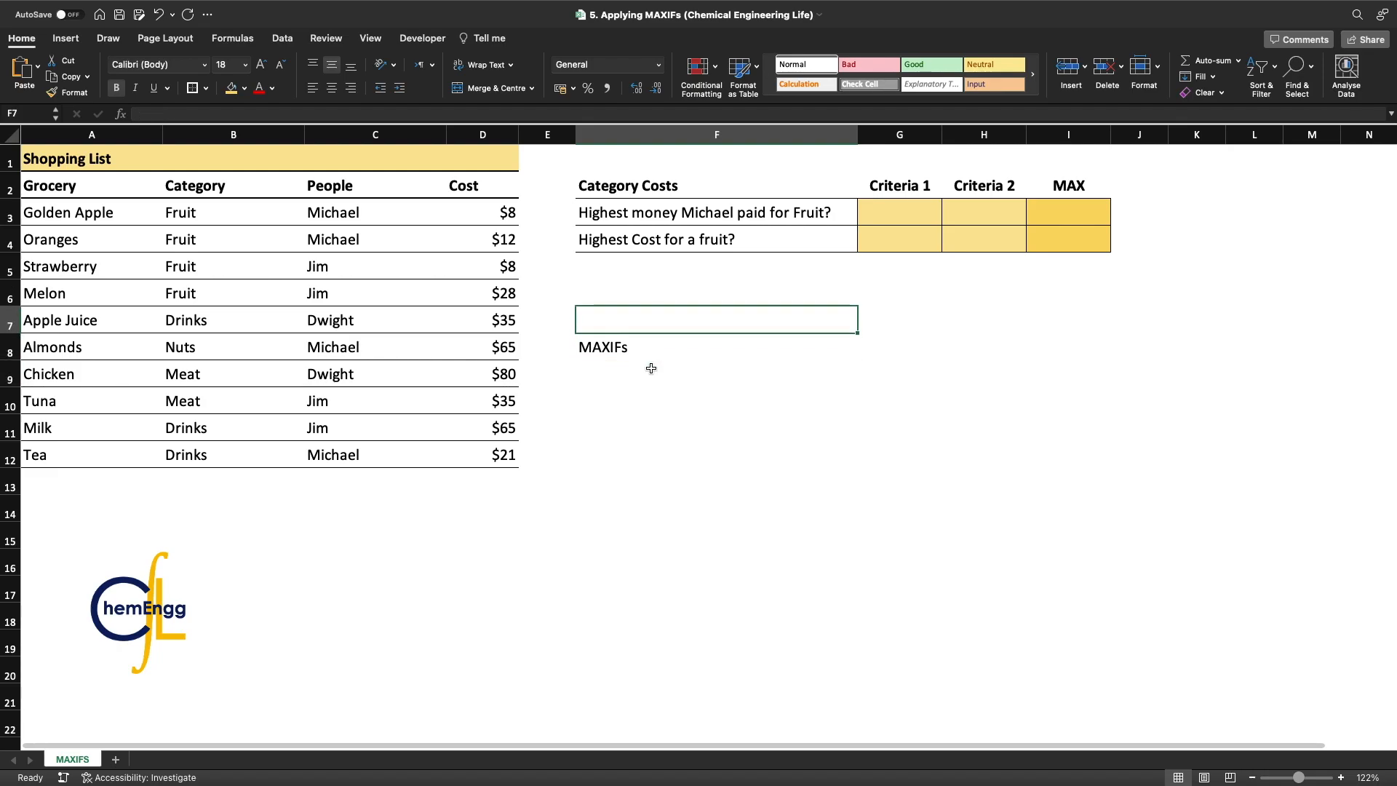
text(MAX)
key(BackSpace)
key(Return)
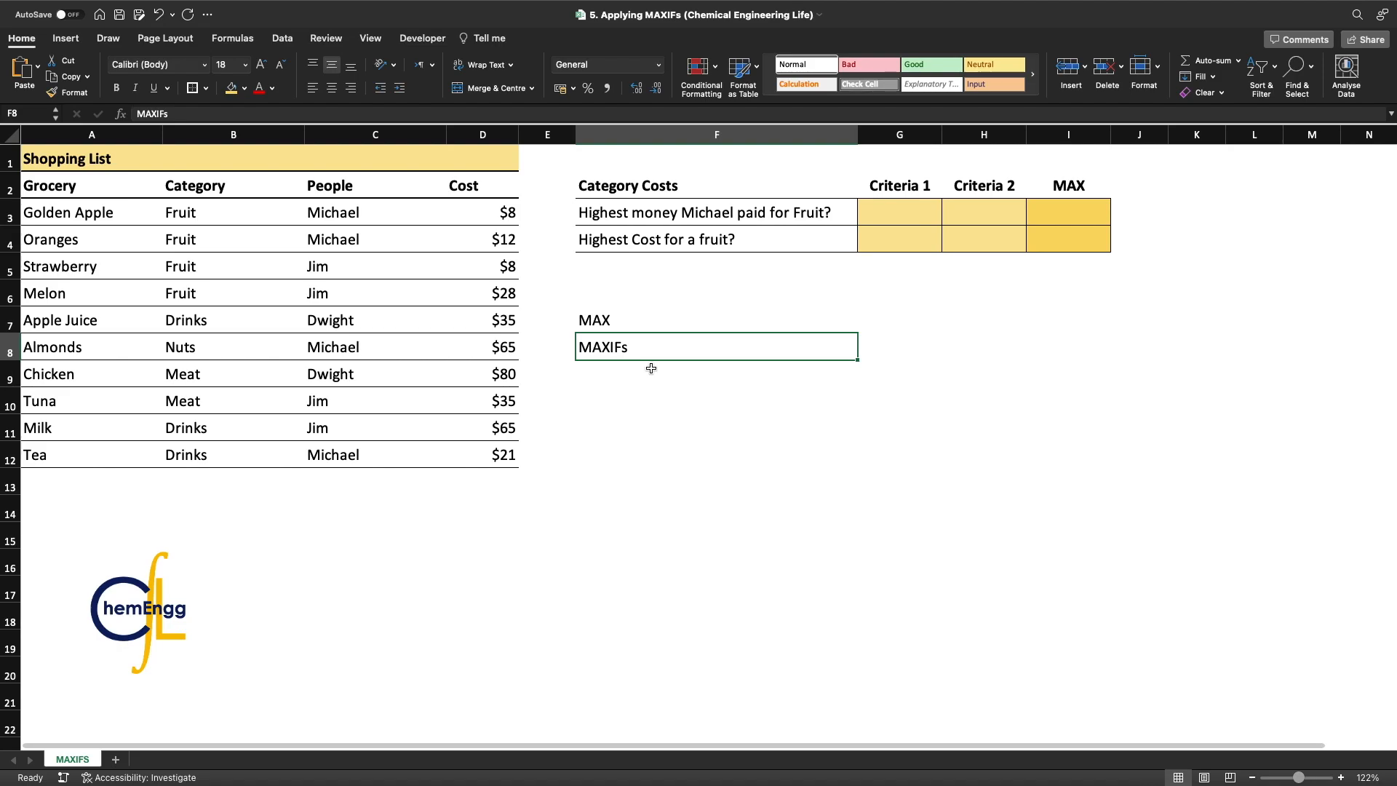
key(Up)
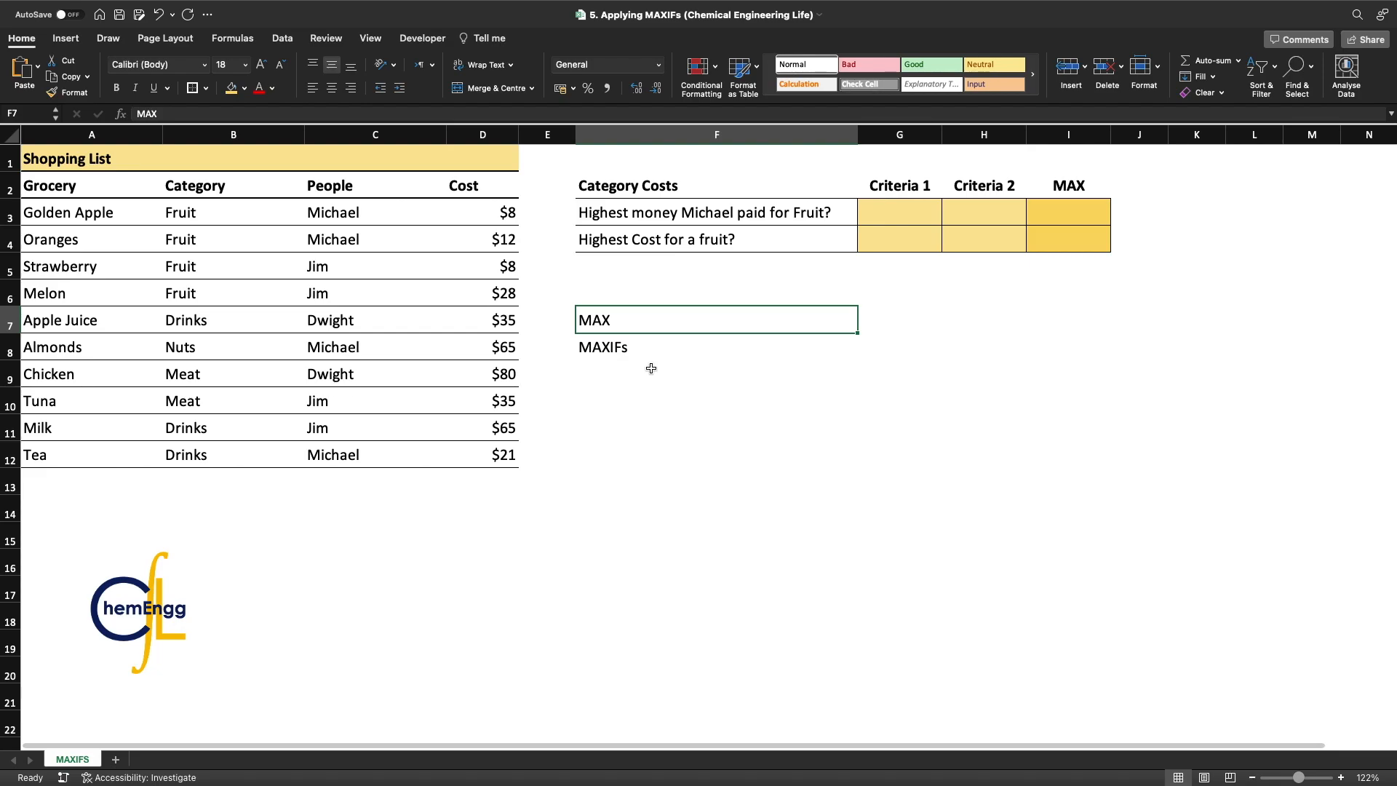
Step: Calculate the highest value of the shopping list's Cost column in cell F10 with the MAX function
click(651, 368)
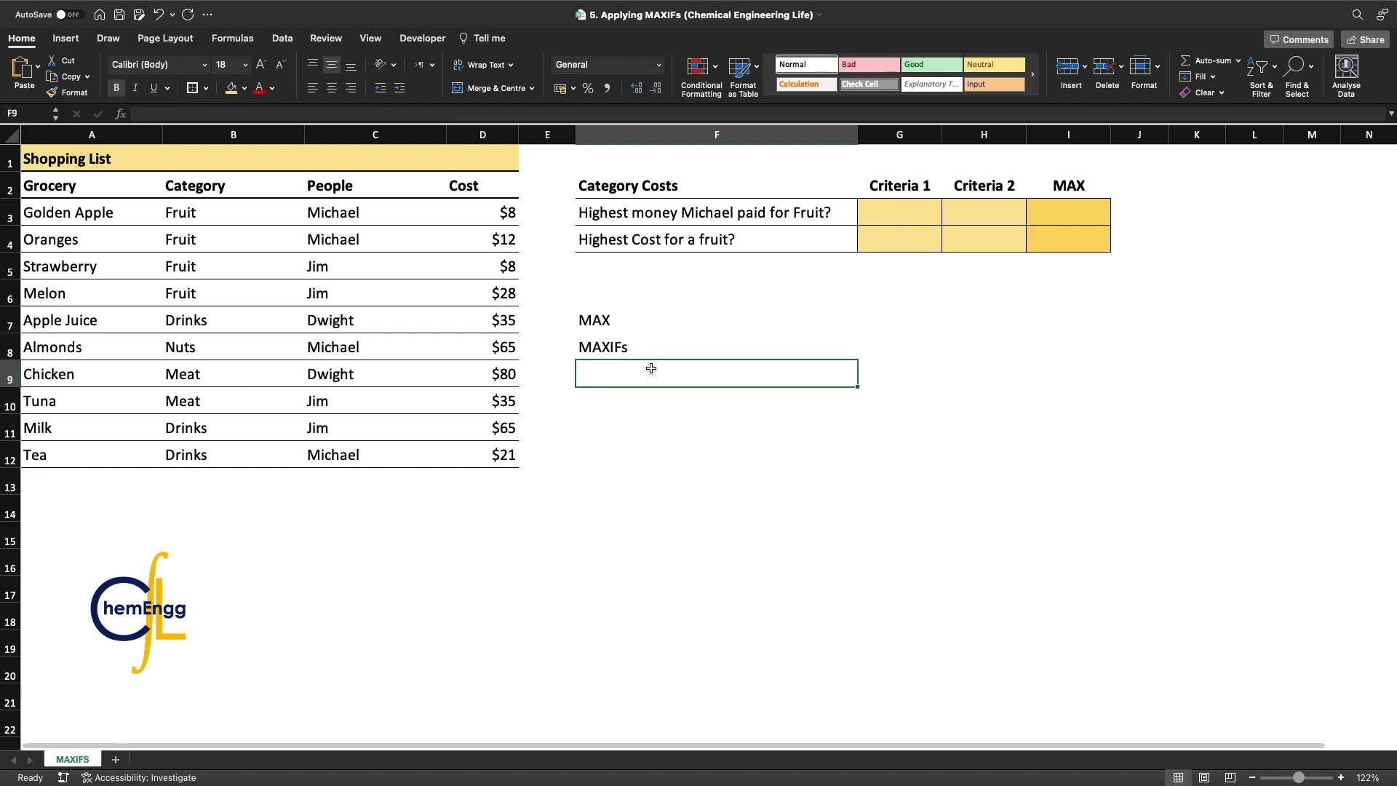
drag(499, 221, 502, 320)
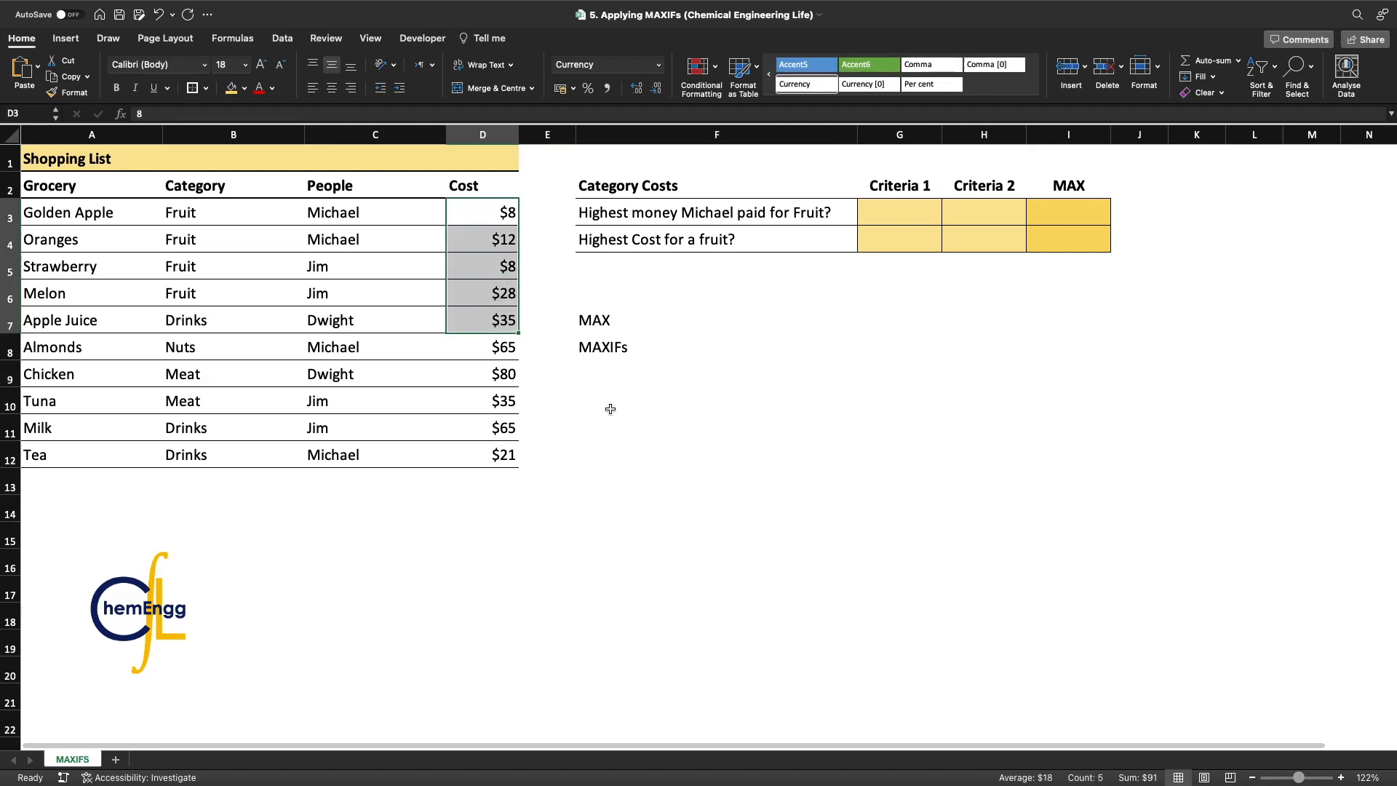
click(610, 408)
text(=MAX()
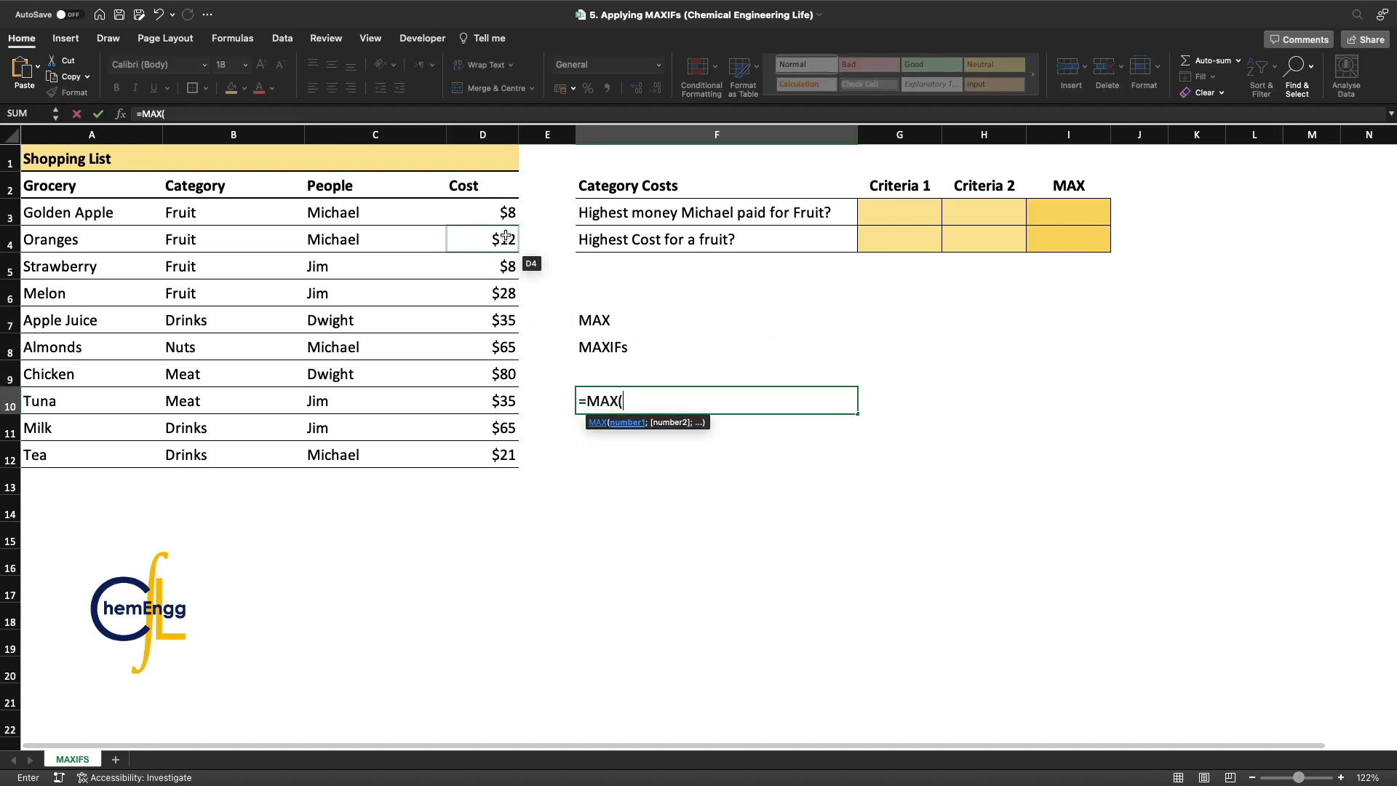
drag(503, 219, 469, 445)
text())
key(Return)
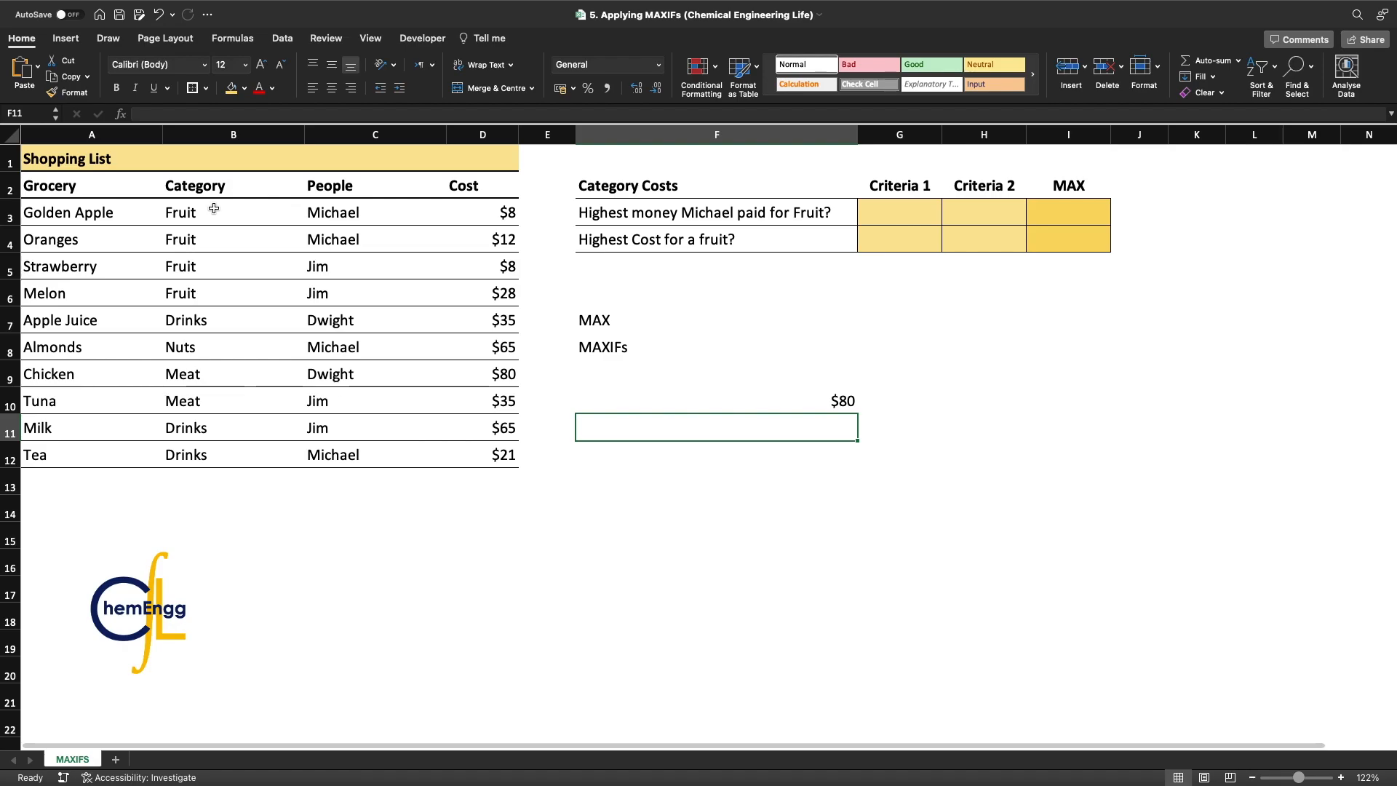
Step: Examine the Grocery, Category and People columns, and the first Category Costs question with its criteria cell
drag(124, 191, 104, 429)
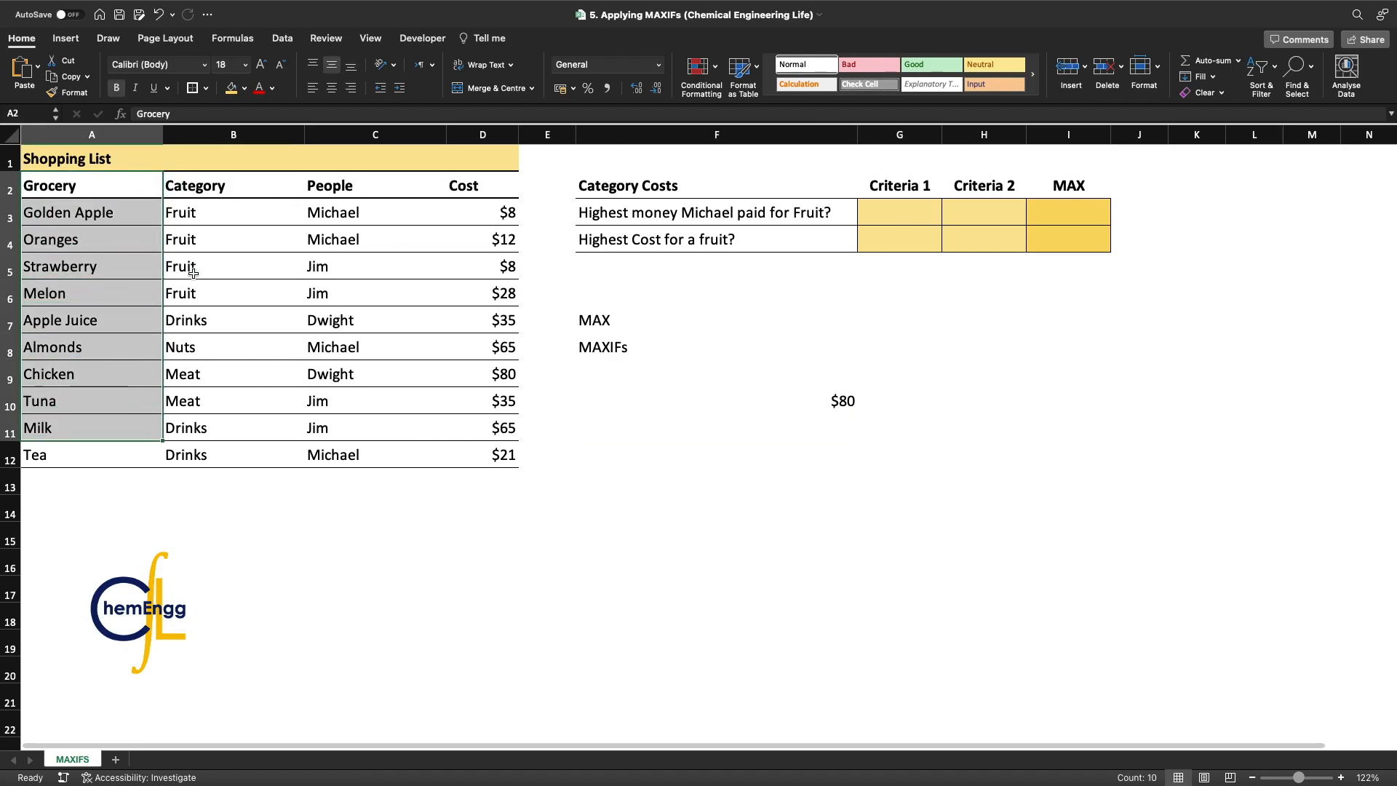
drag(213, 191, 255, 447)
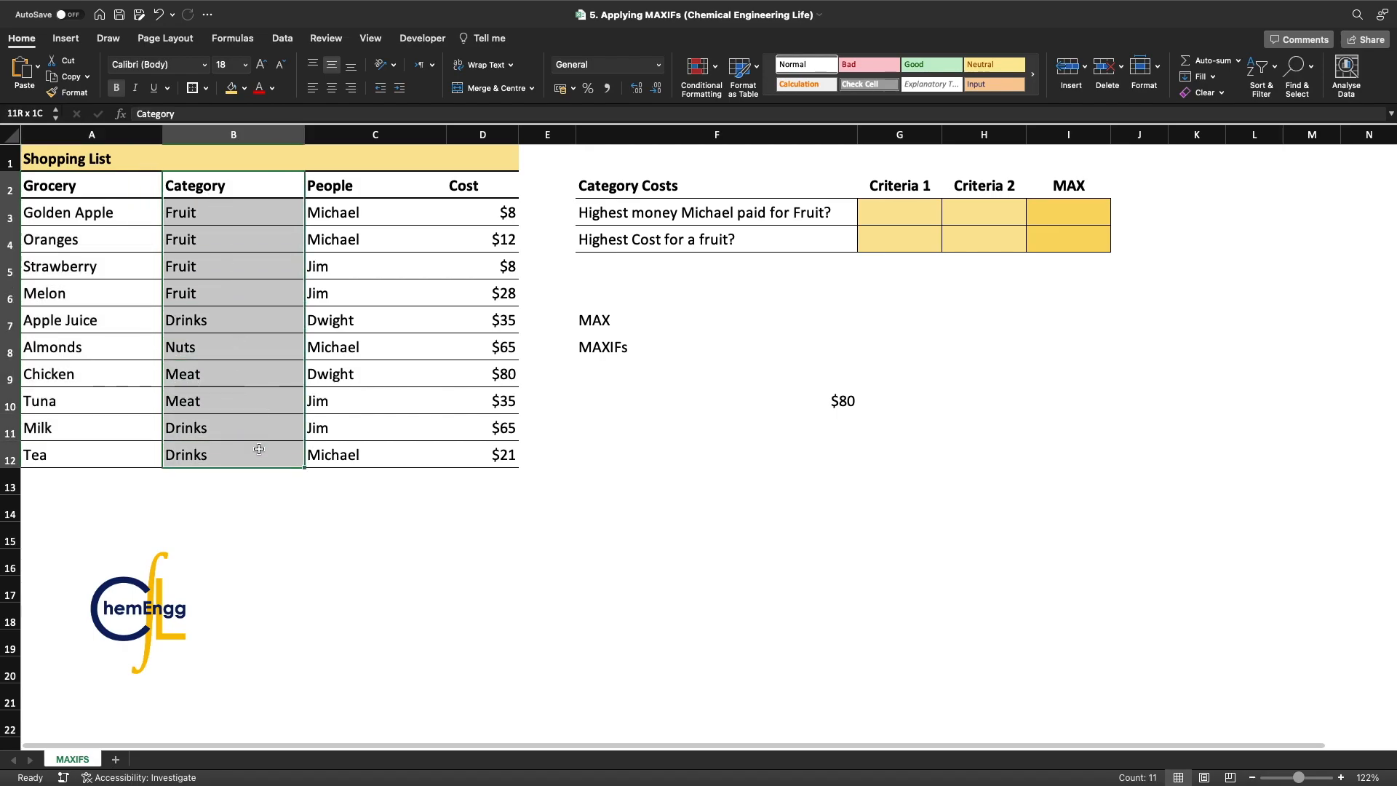
drag(360, 192, 379, 400)
click(351, 338)
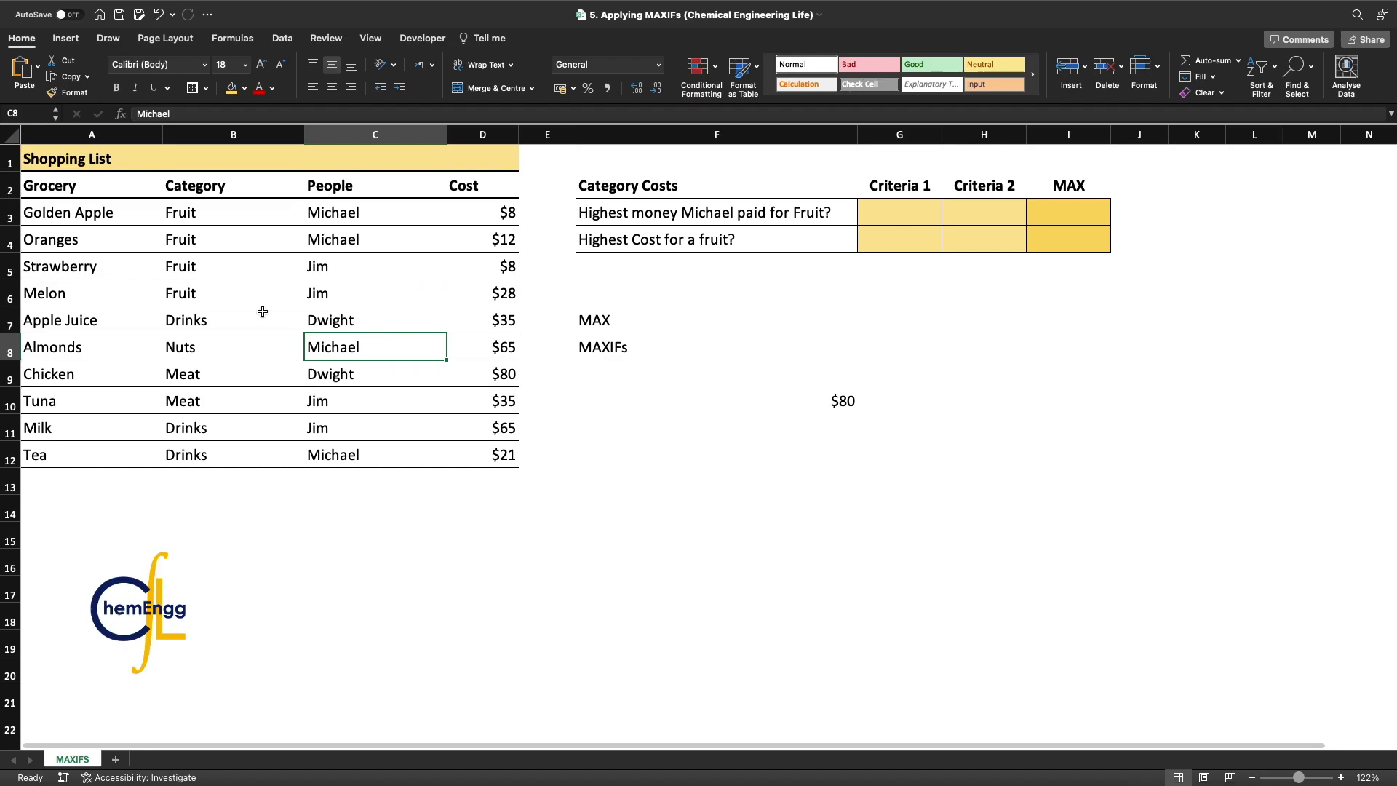
click(107, 312)
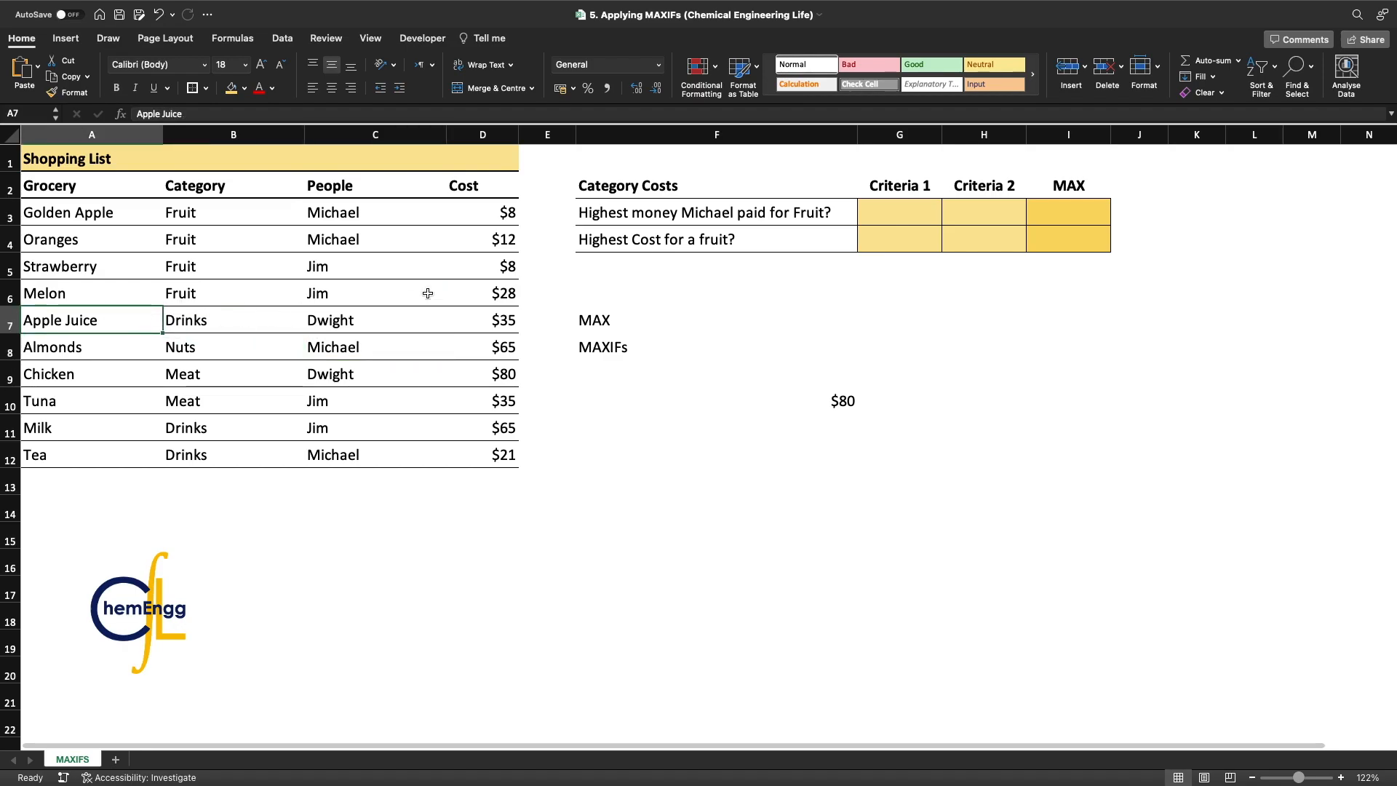
click(650, 214)
click(892, 220)
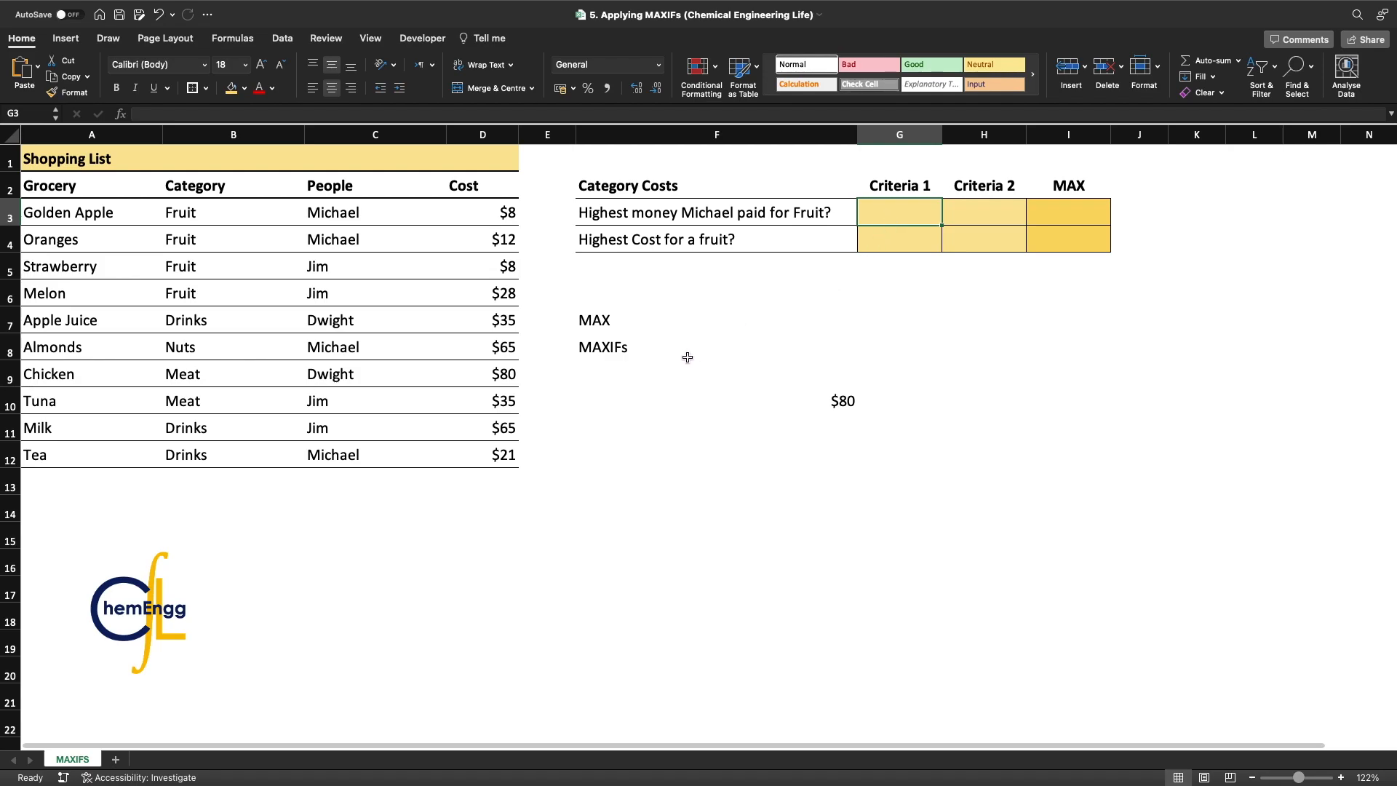
click(619, 326)
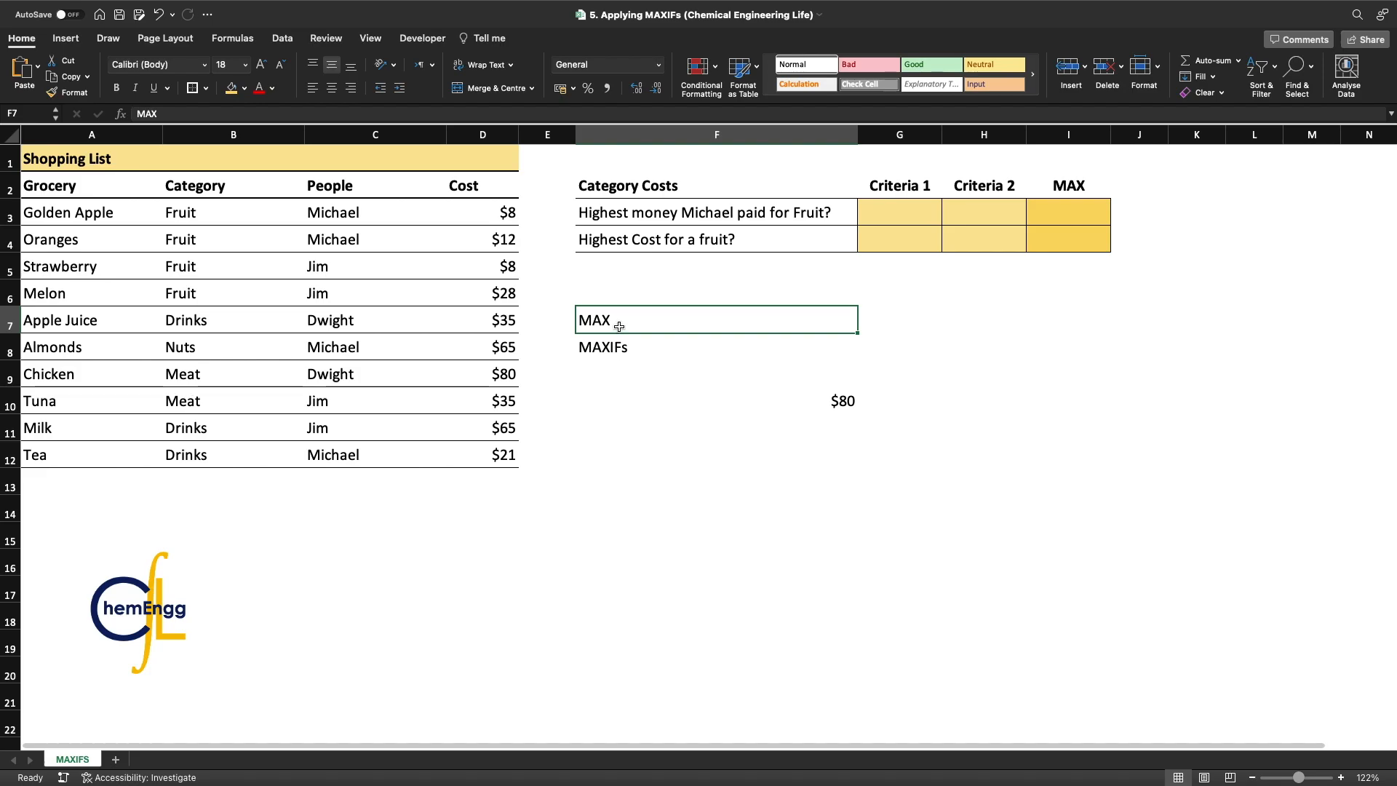
click(876, 214)
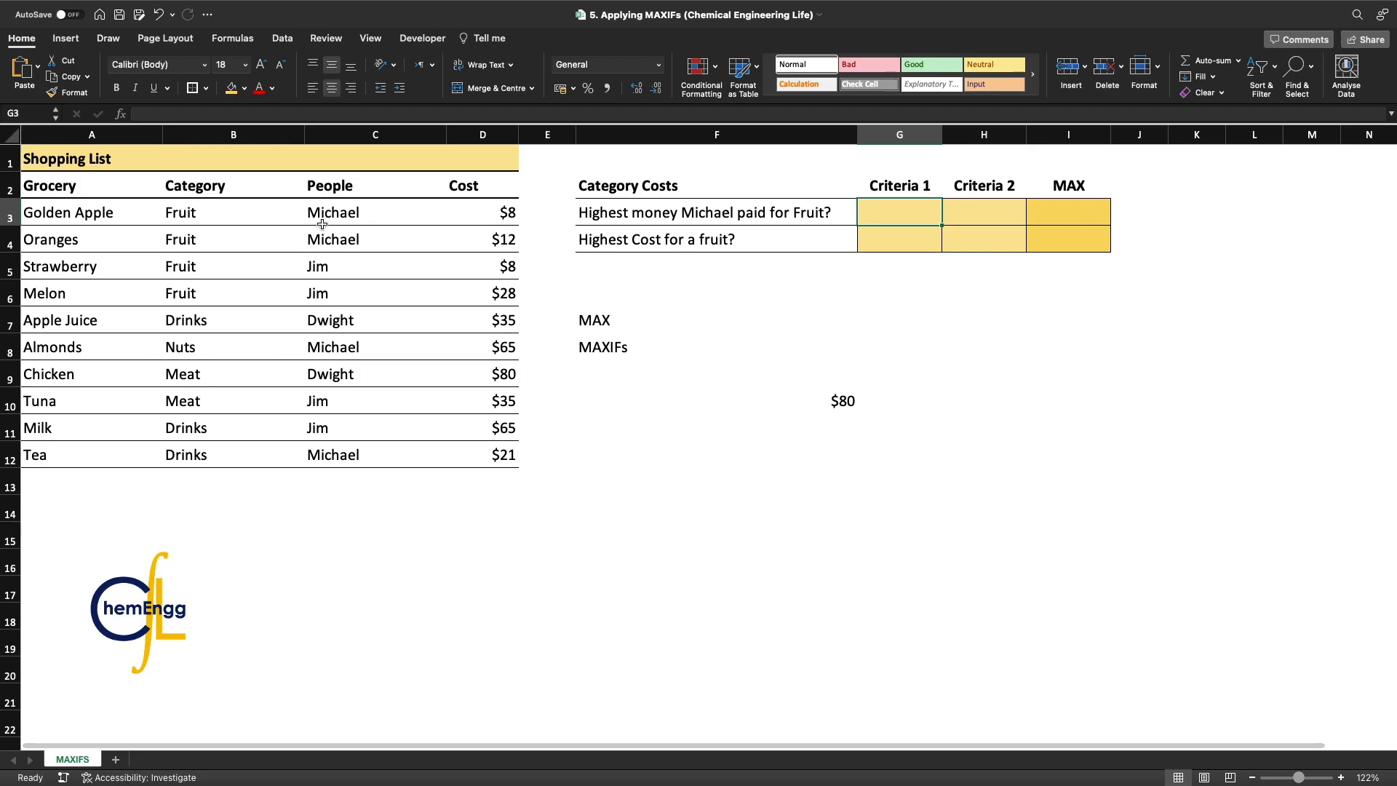
Step: For the first question, enter Fruit as Criteria 1 in G3 and the buyer's first name as Criteria 2 in H3
drag(244, 193, 240, 484)
click(902, 213)
text(Fruit)
key(Return)
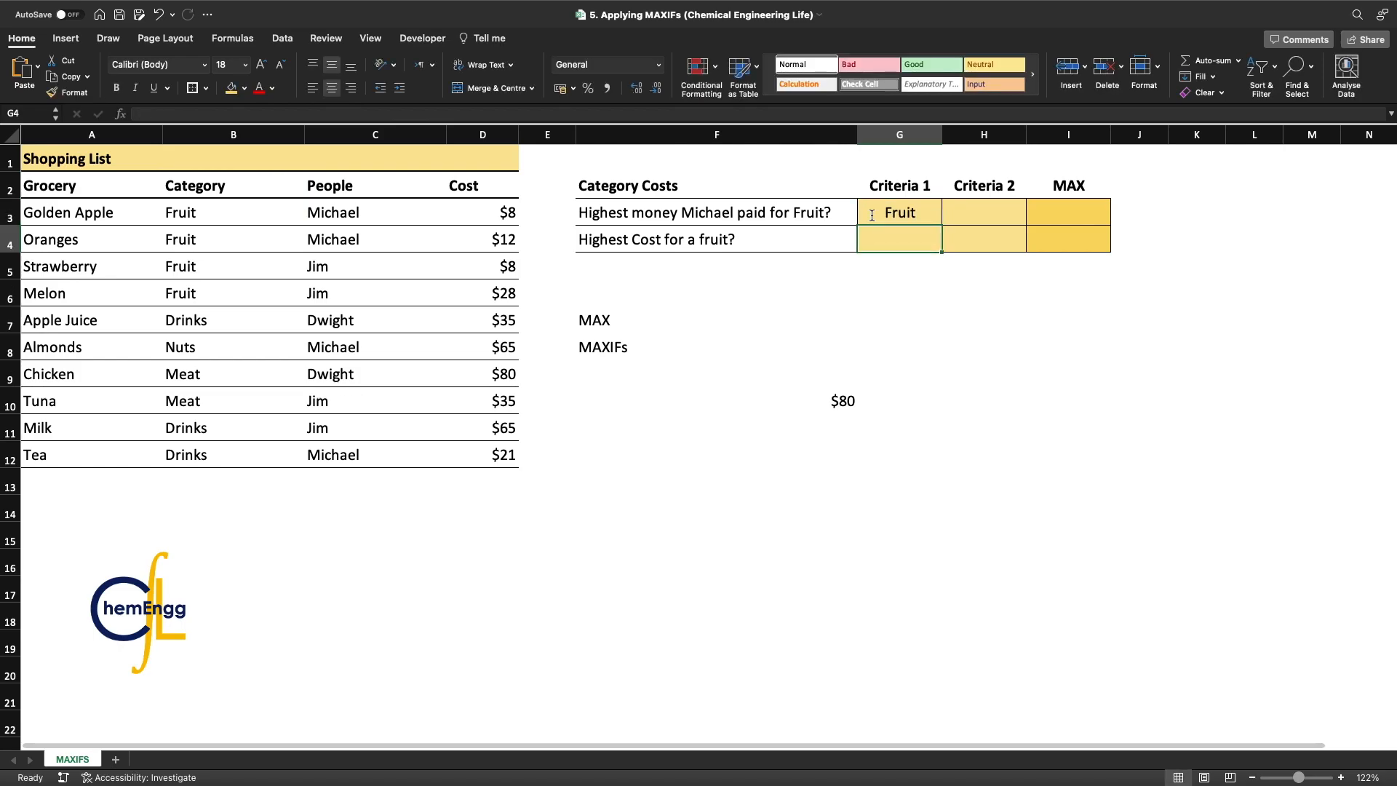
click(872, 215)
key(Tab)
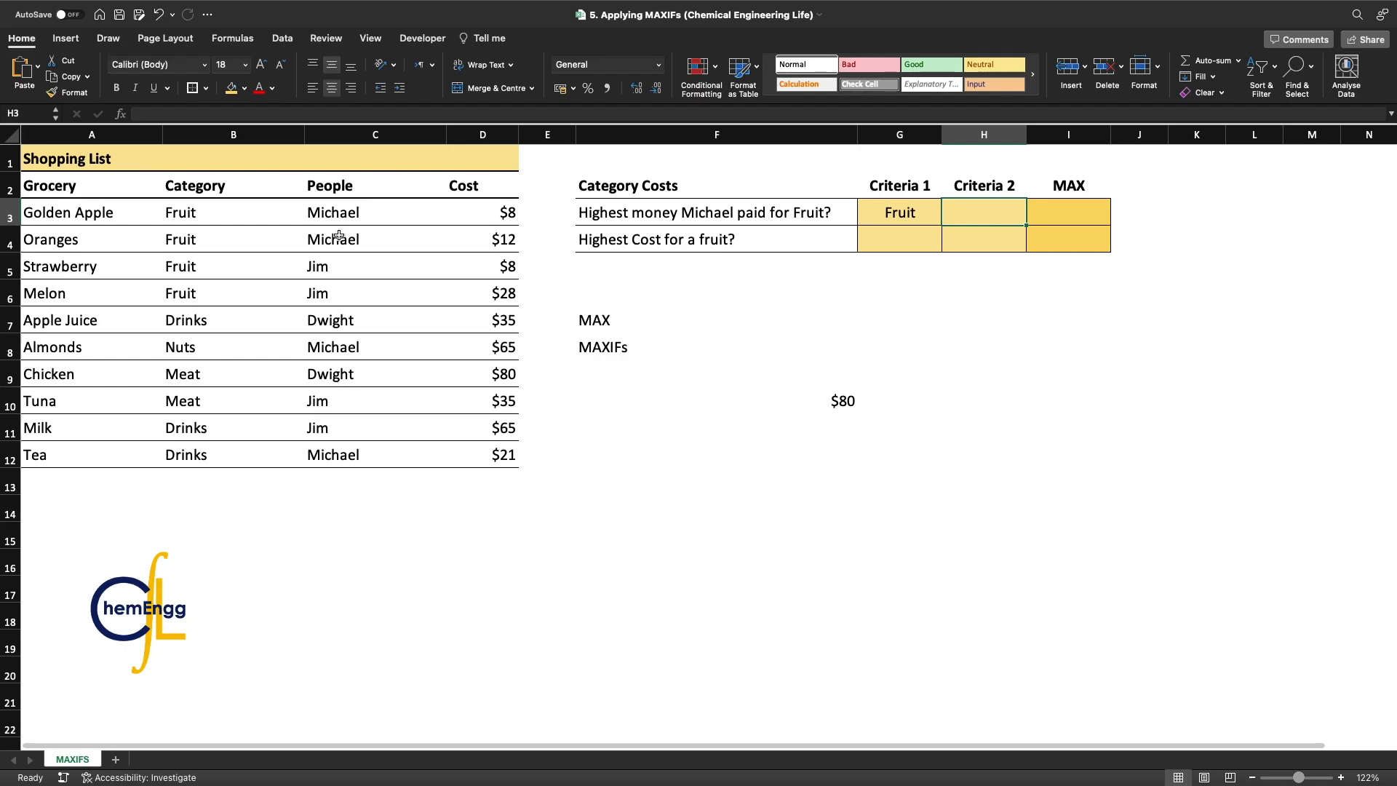
click(264, 218)
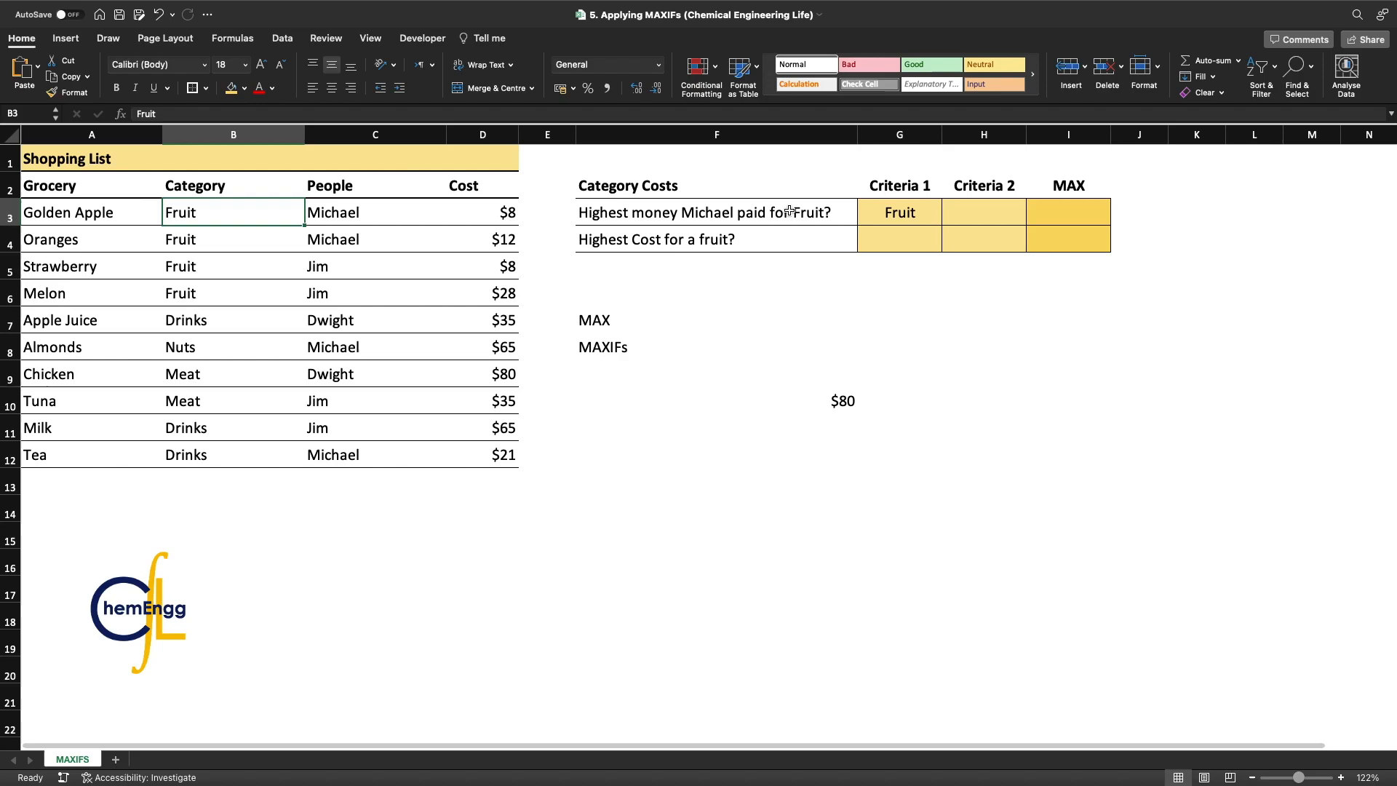
click(974, 207)
text(Michael)
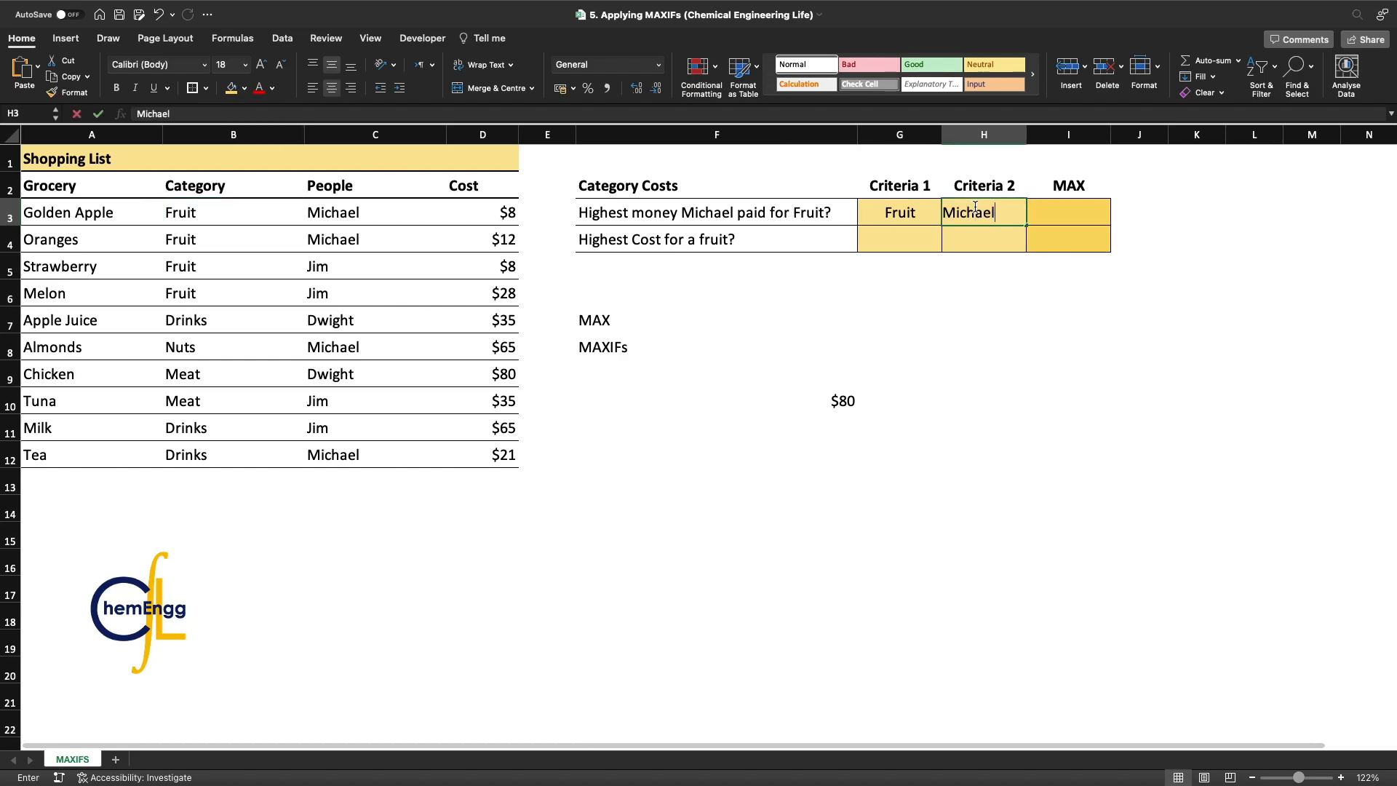
key(Tab)
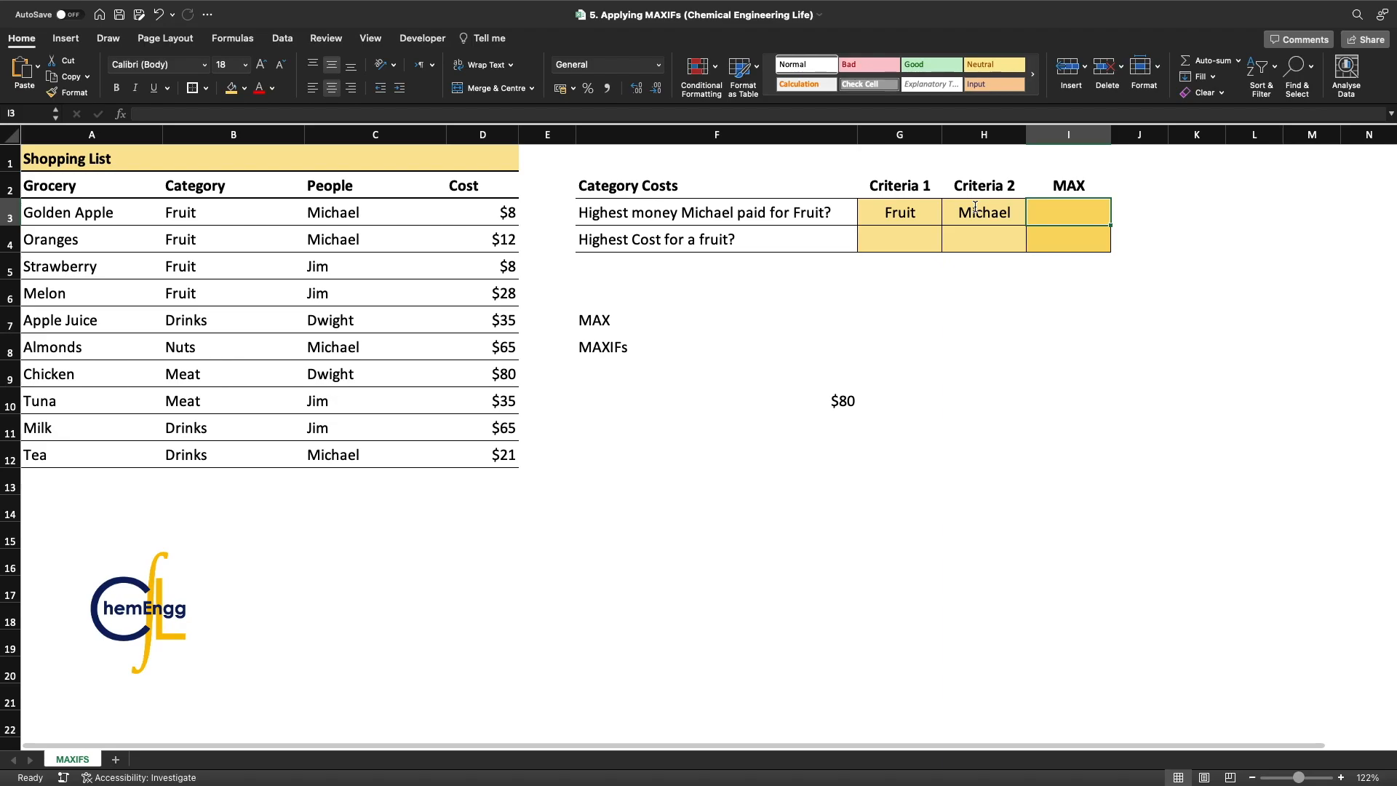
Step: In I3, enter a MAXIFS formula over D3:D12 with criteria "Fruit" in B3:B12 and the buyer's name in C3:C12
drag(939, 215, 1004, 212)
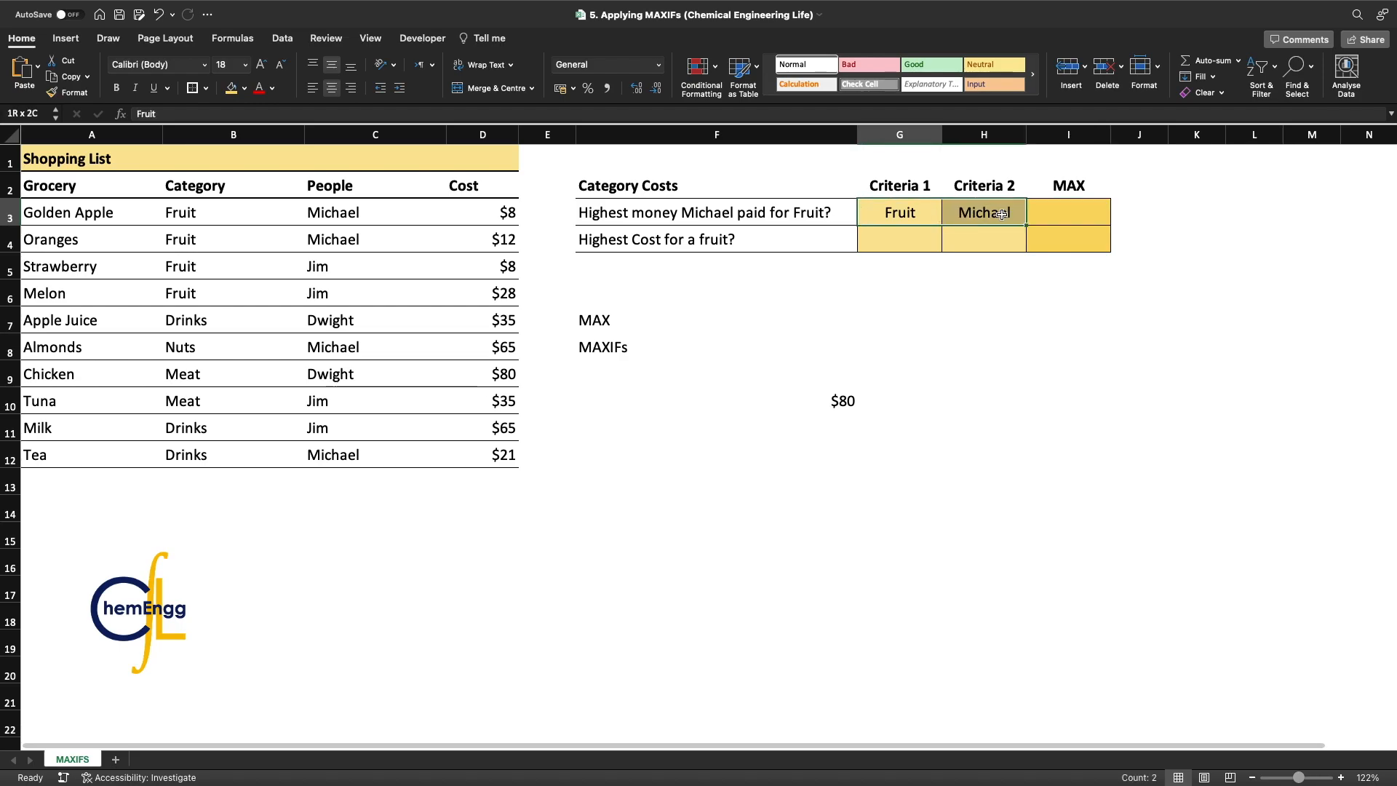
click(1048, 212)
text(=)
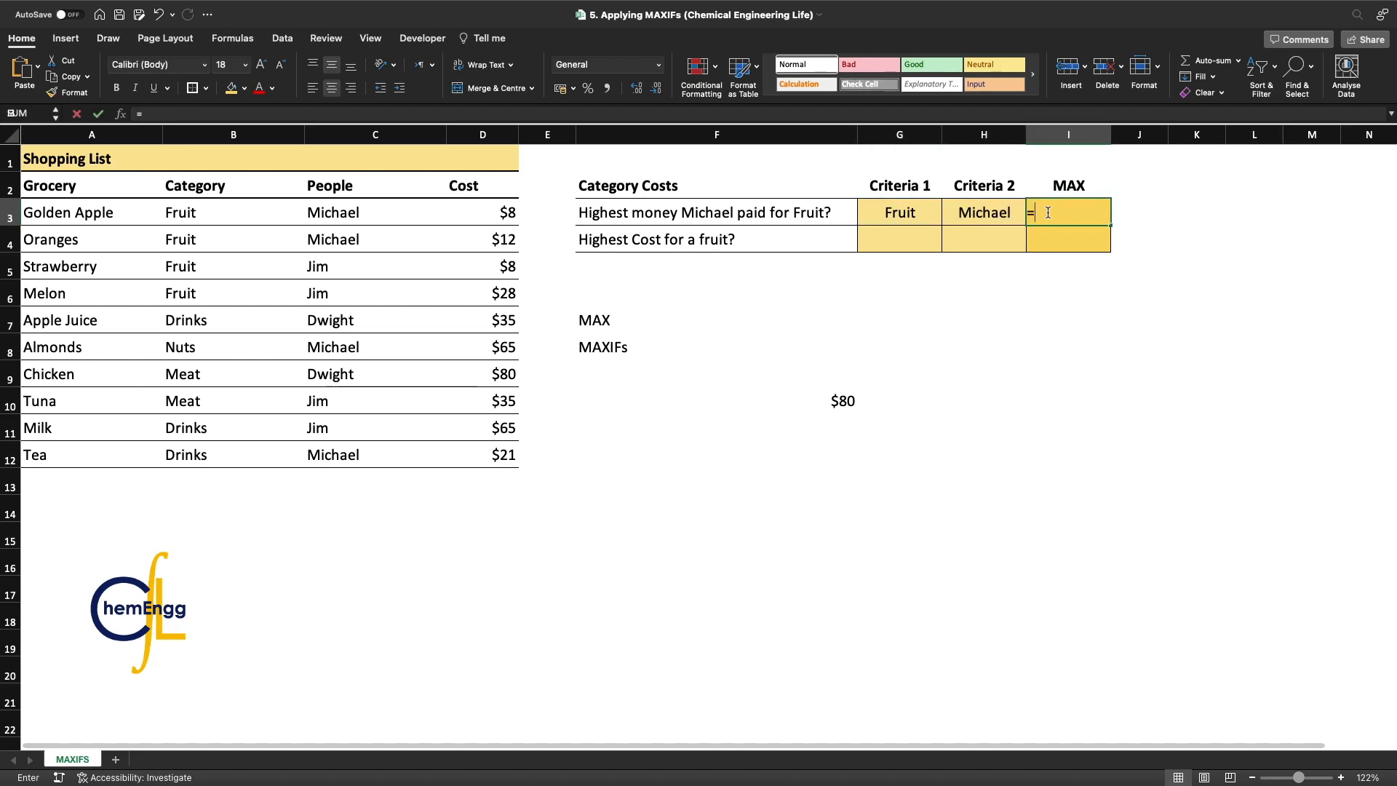
text(MAXIFS()
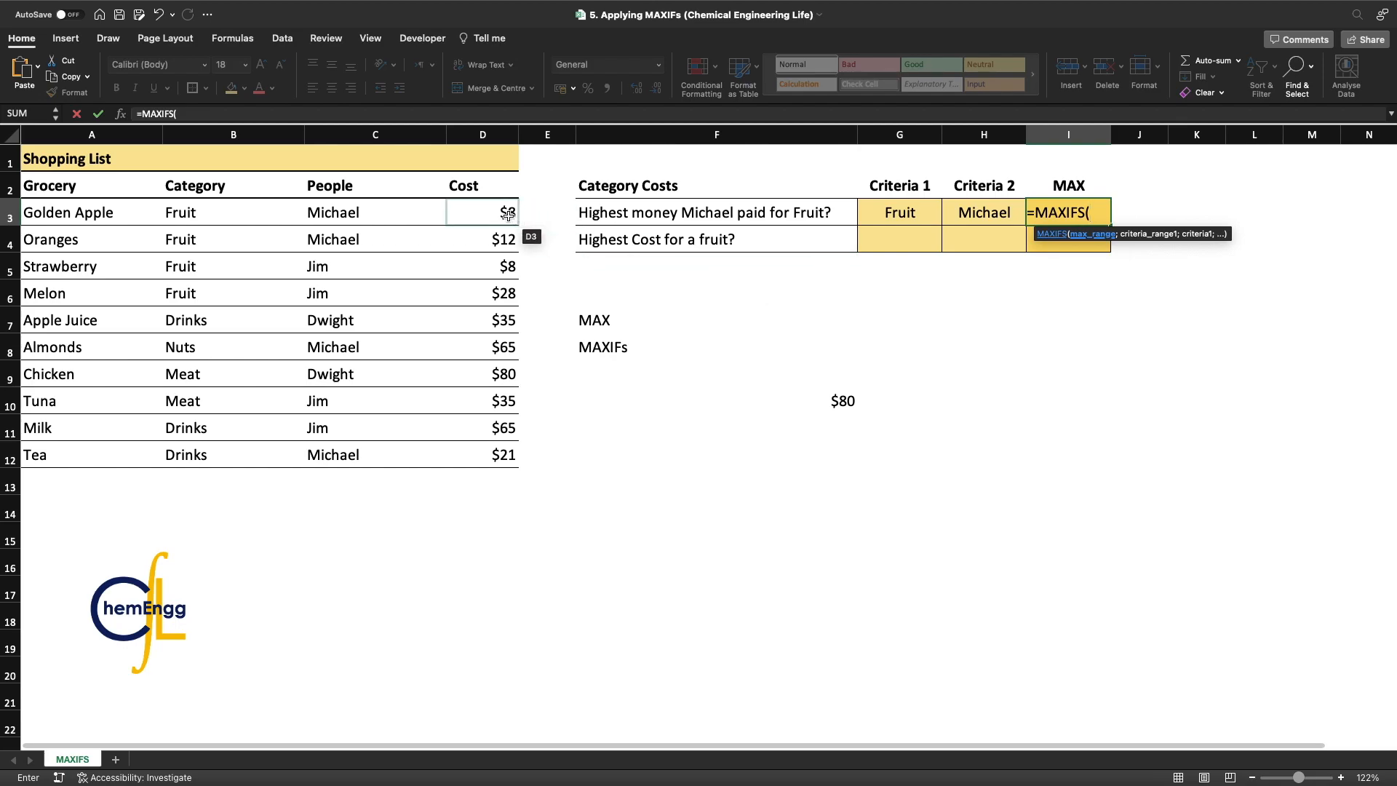
drag(507, 214, 500, 456)
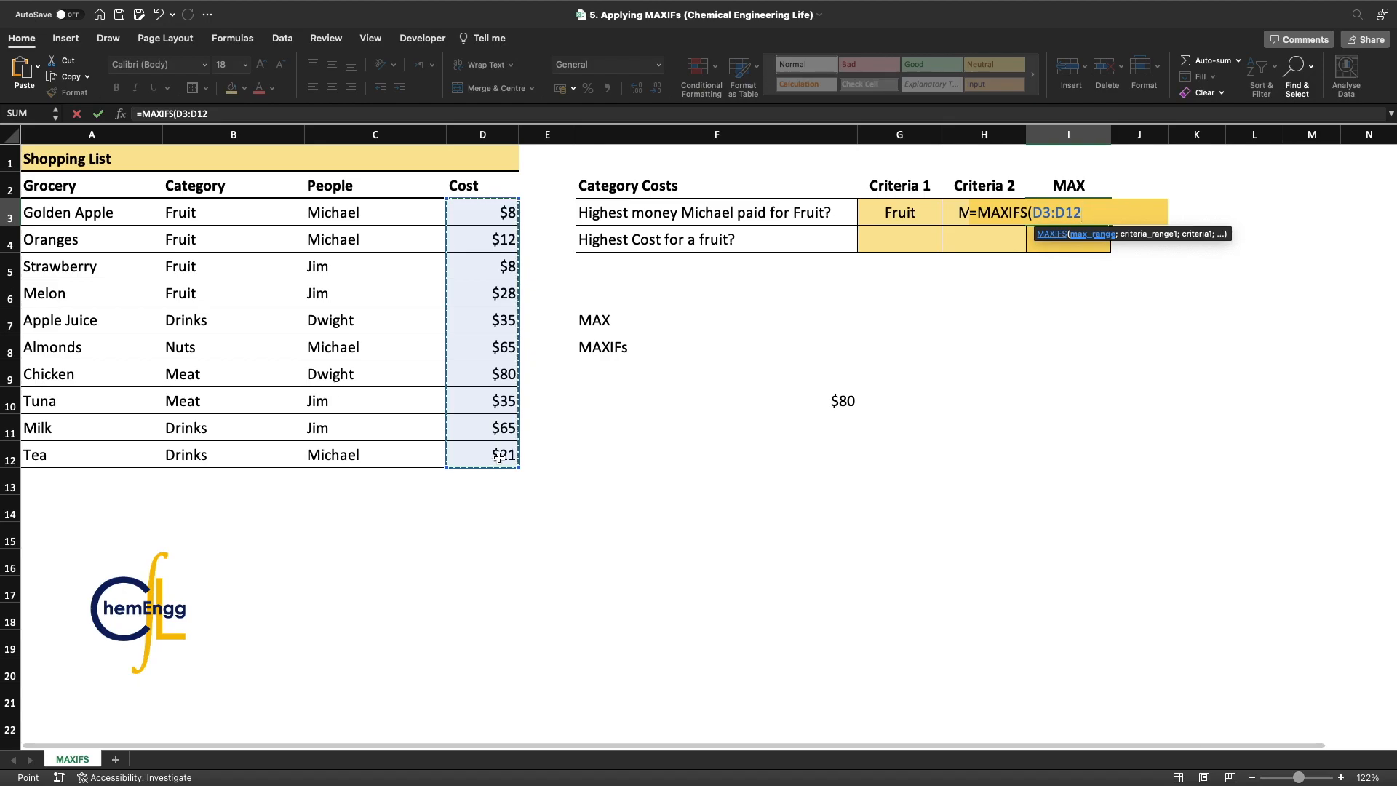
text(;)
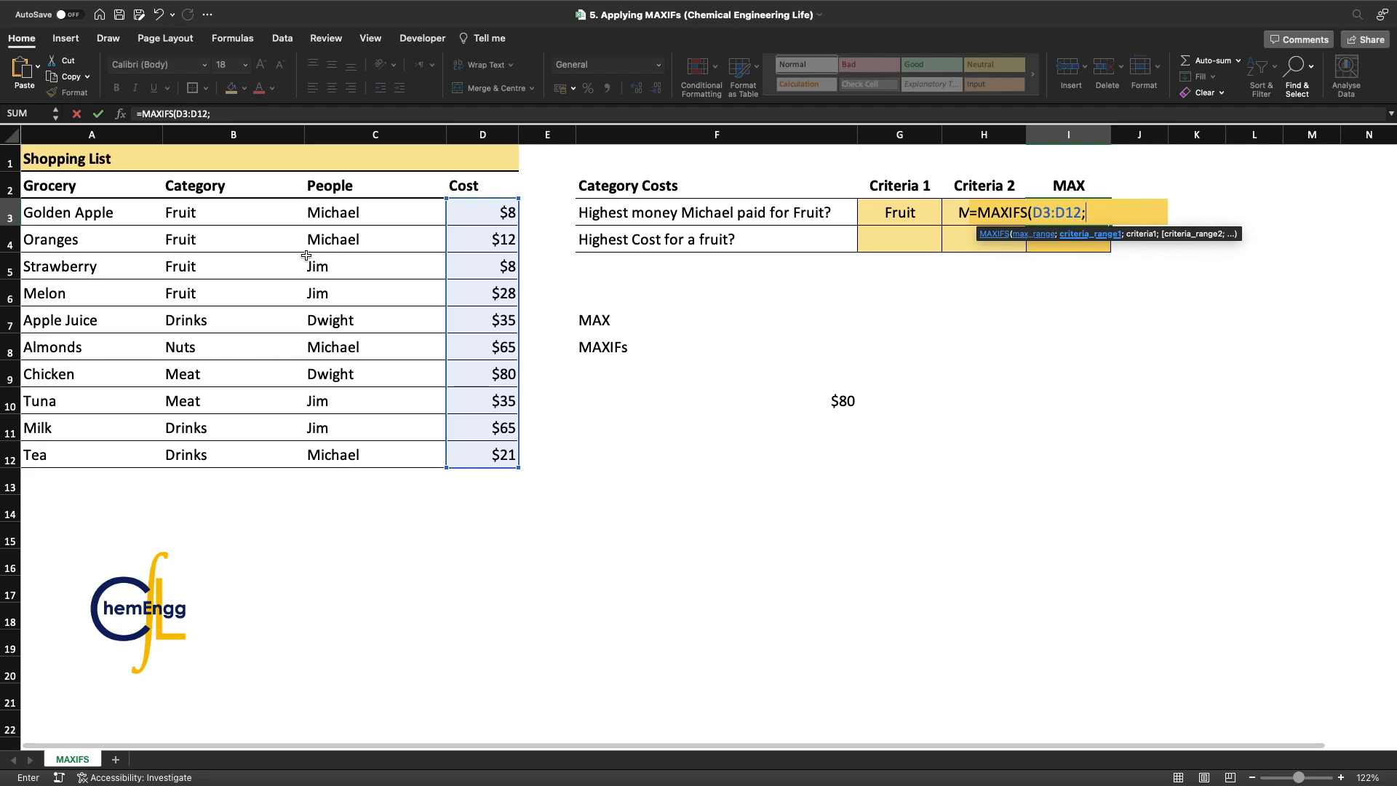
drag(236, 212, 221, 447)
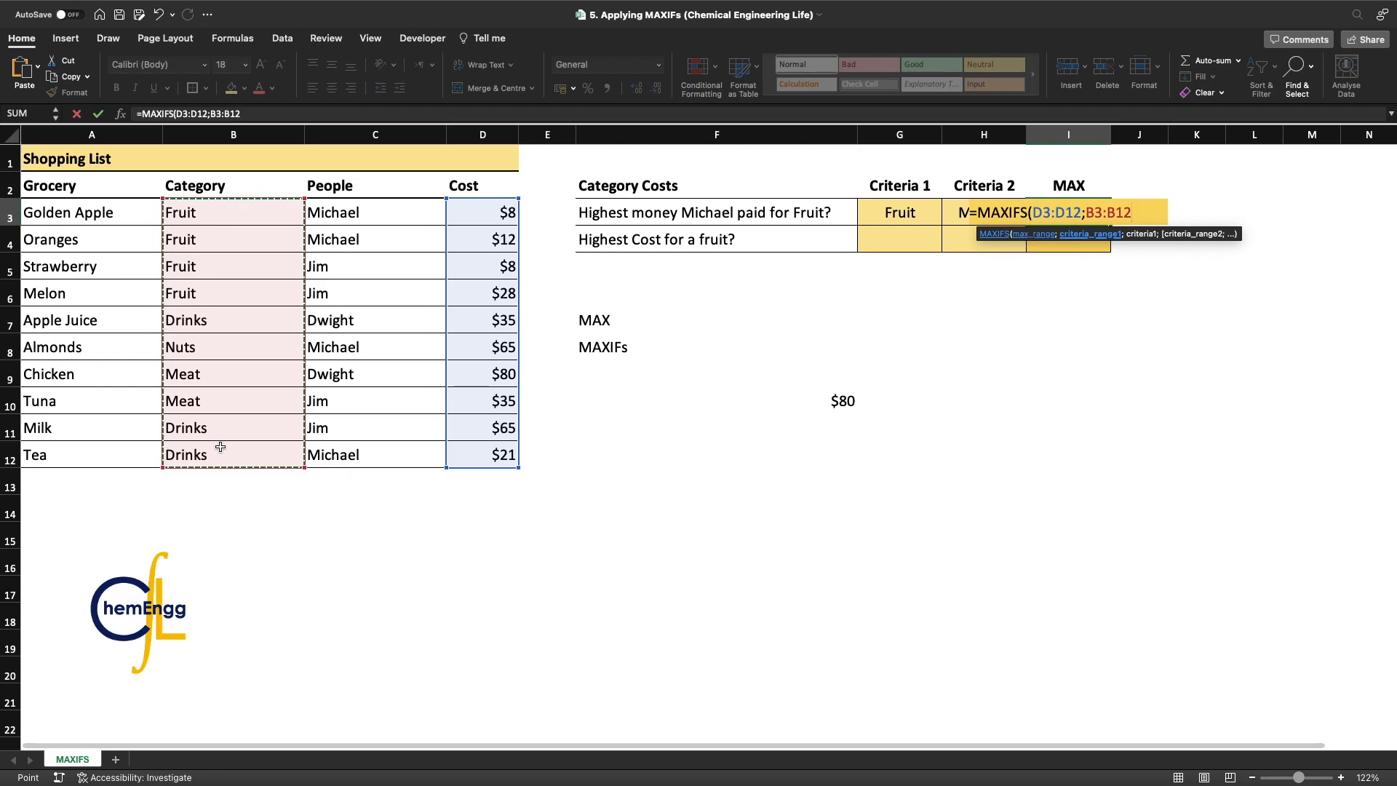
text(;"Fruit";)
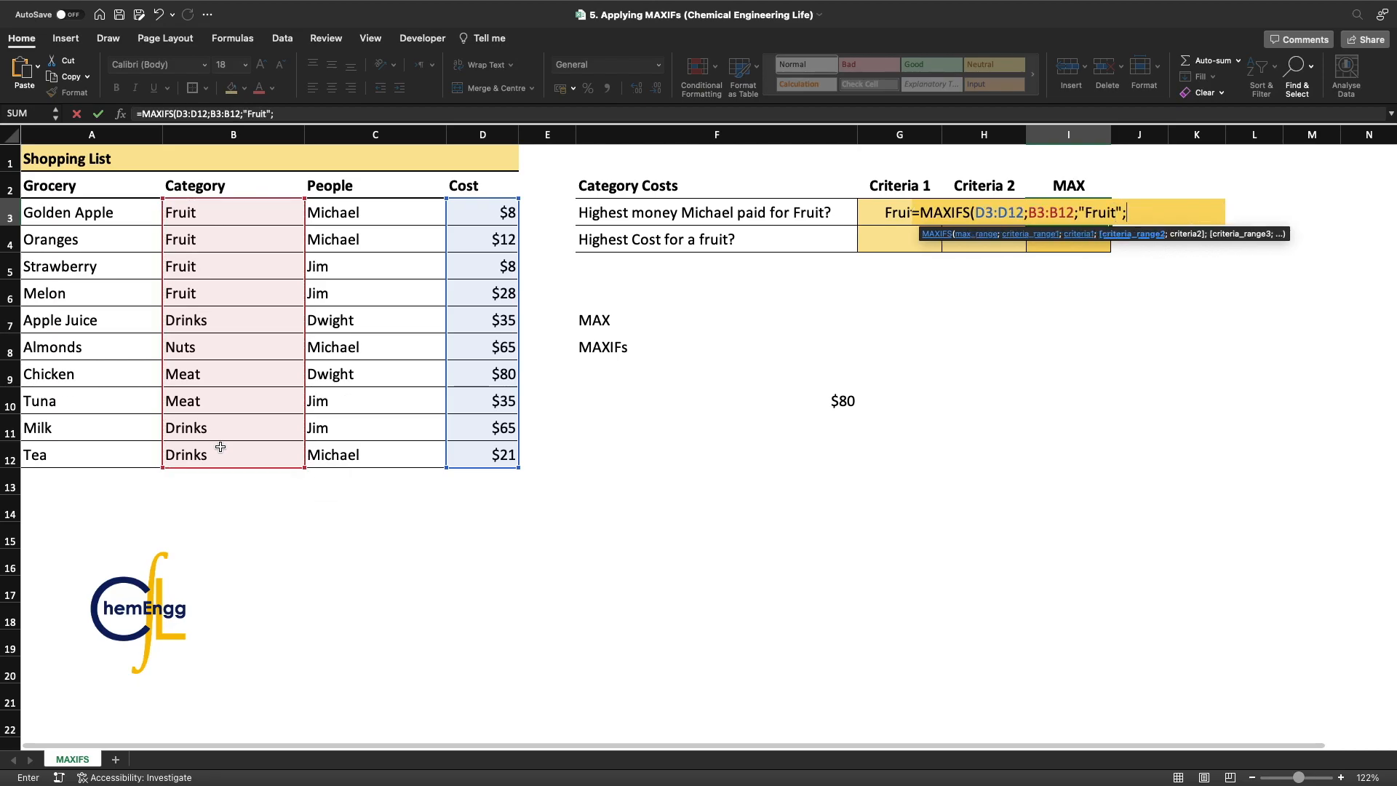
drag(379, 214, 390, 446)
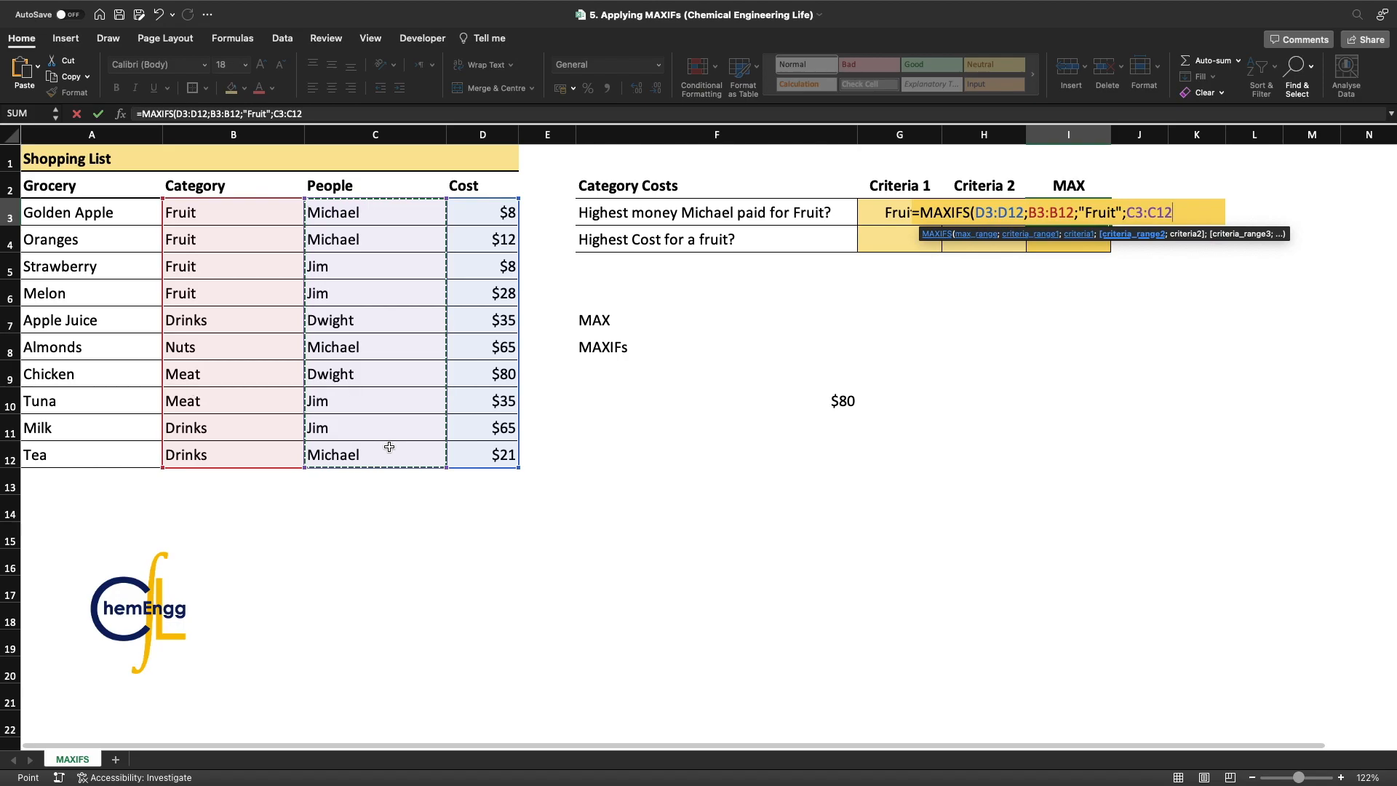
text(;"Michael"))
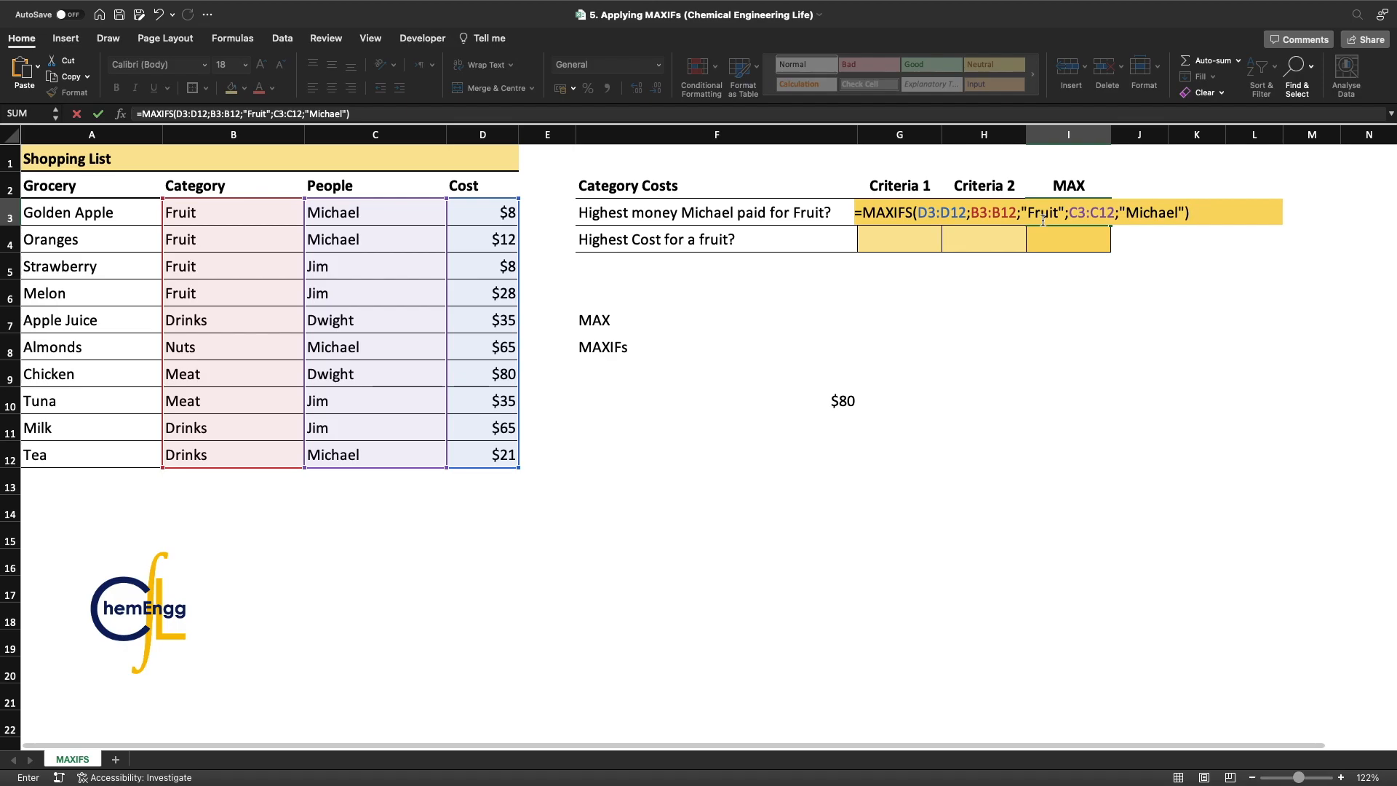
key(Return)
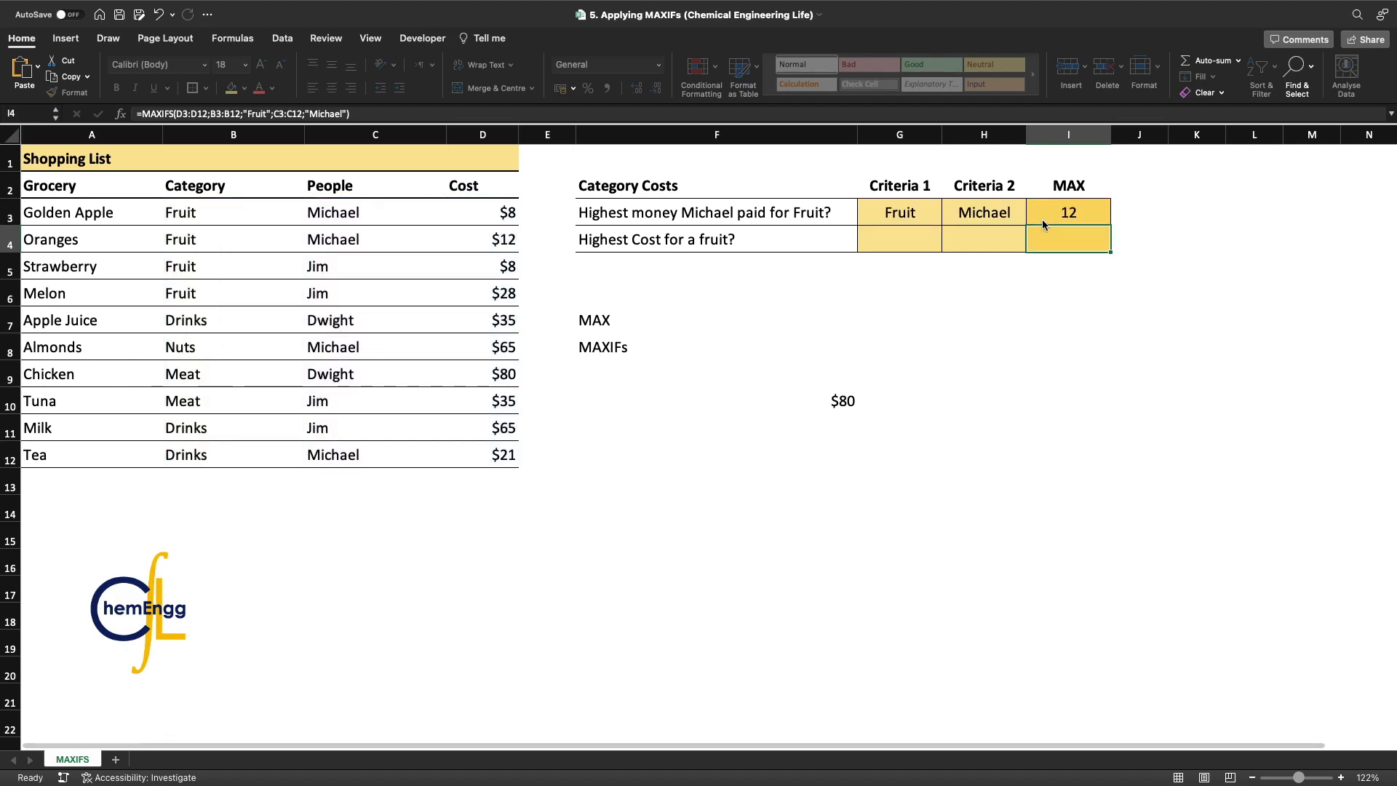
click(1062, 214)
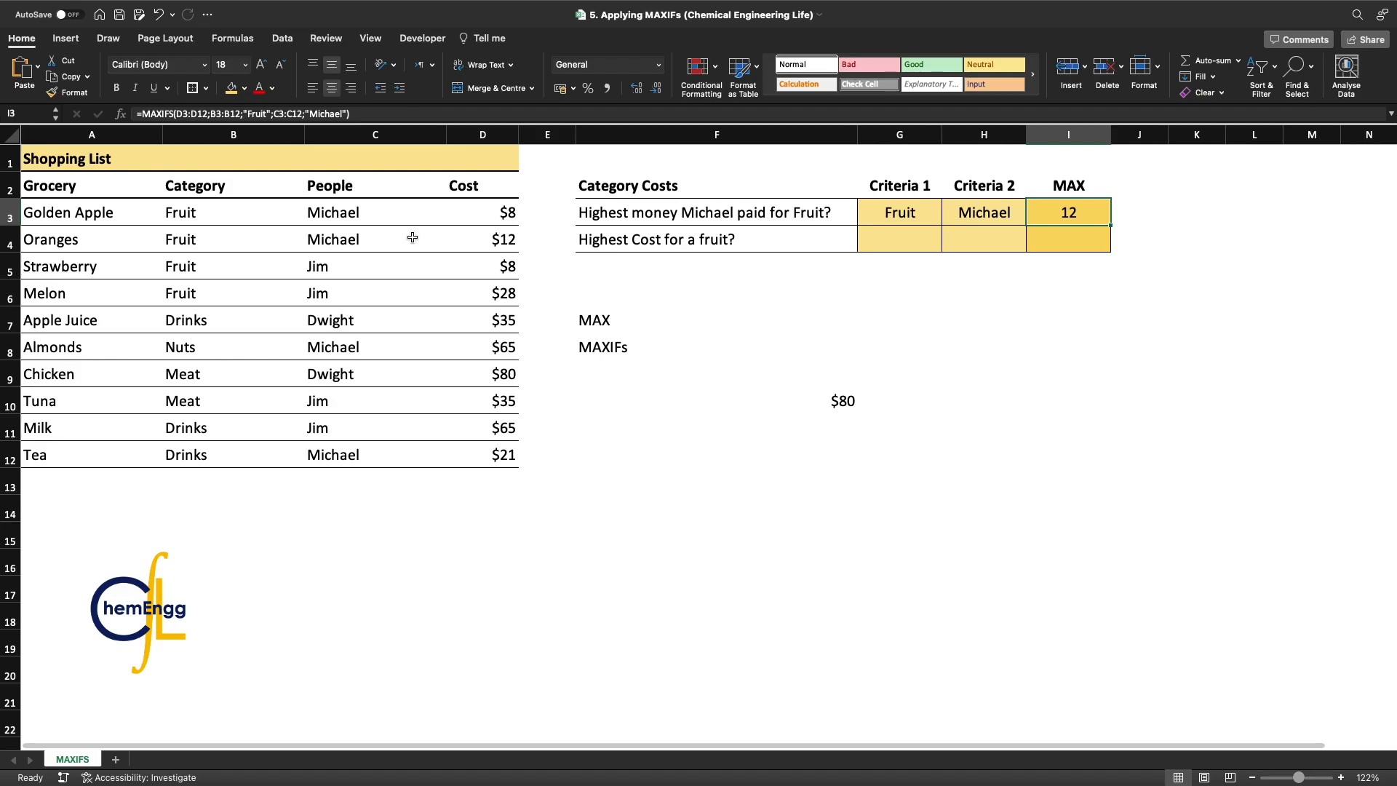
Step: For the highest fruit cost question, enter Fruit as Criteria 1 in G4 and N/A as Criteria 2 in H4
click(680, 246)
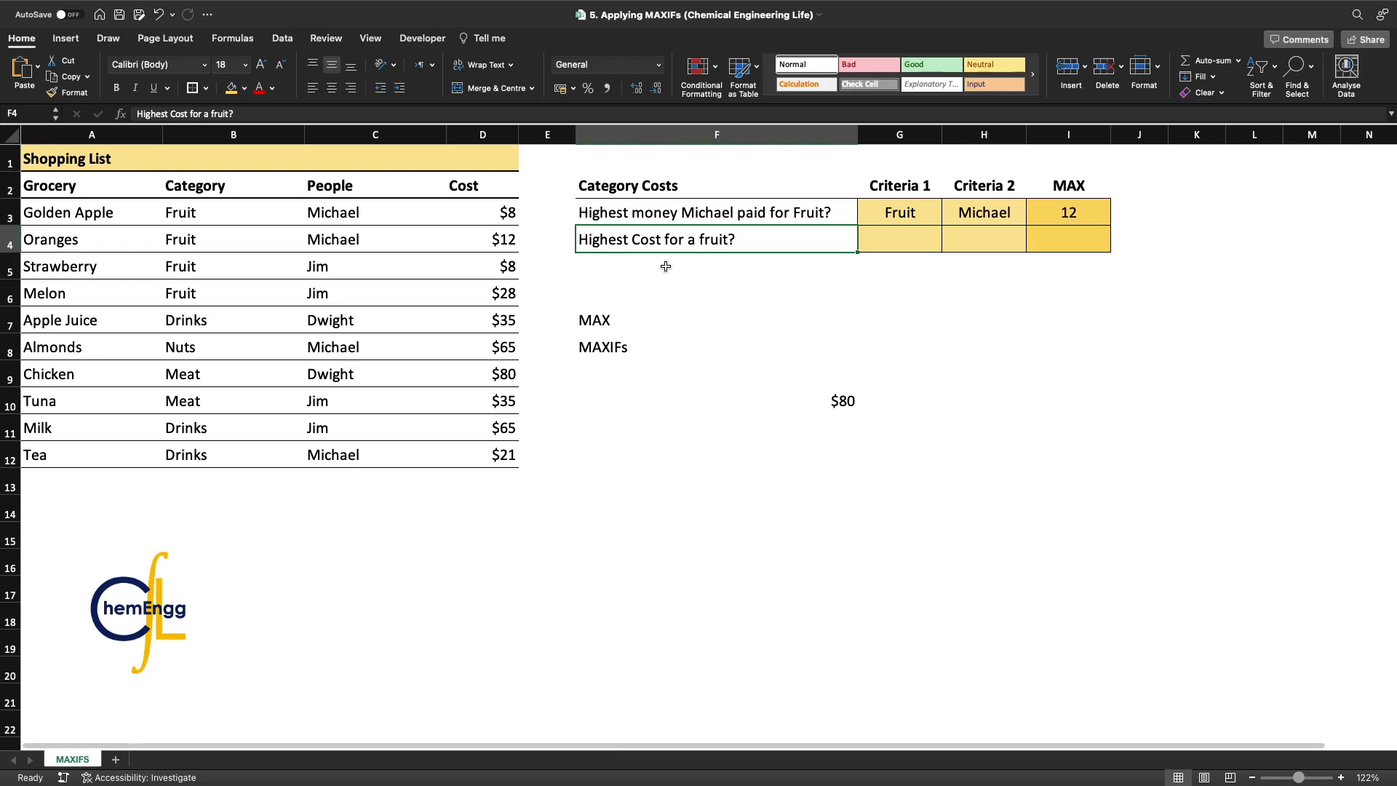
click(870, 238)
text(FRUIT)
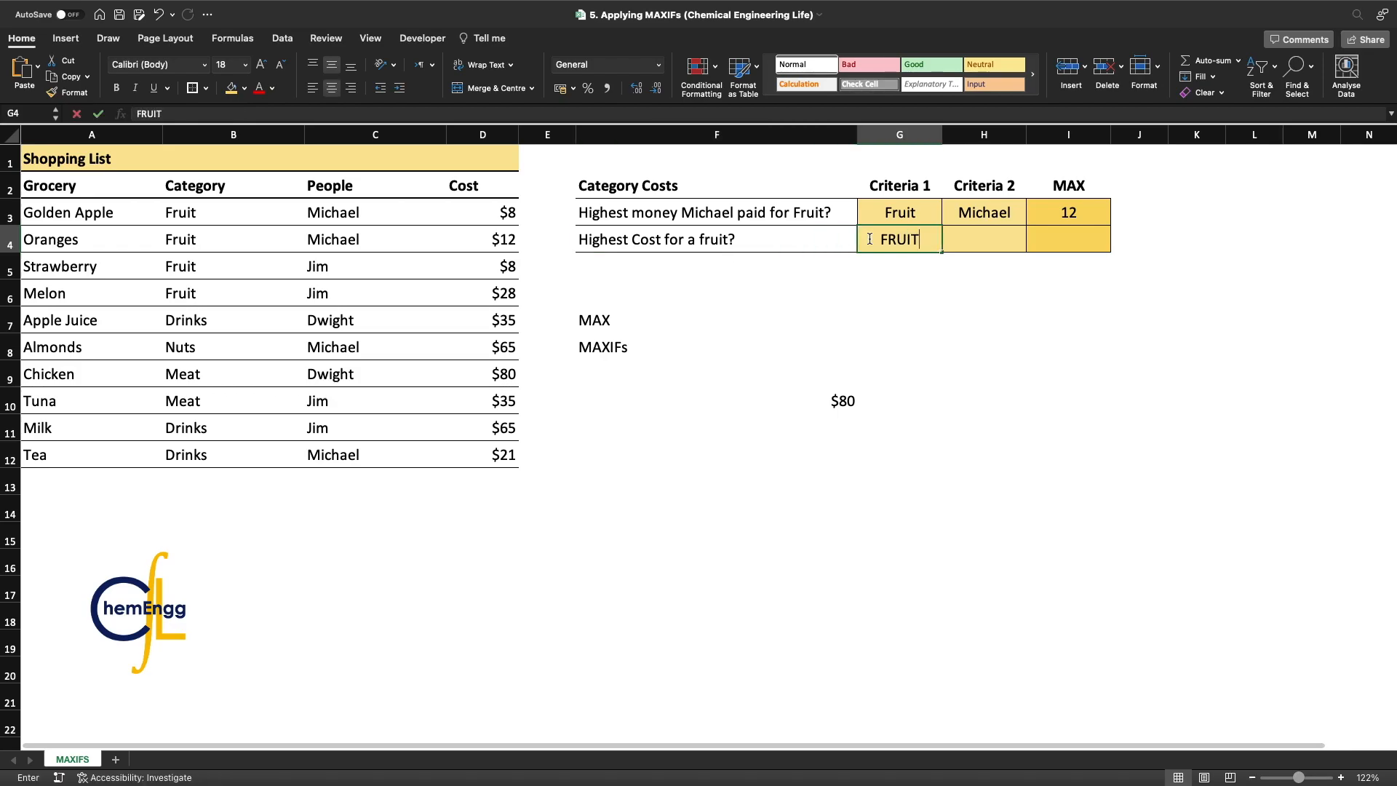
key(BackSpace)
text(ruit)
key(Return)
key(Up)
key(Right)
text(N/A)
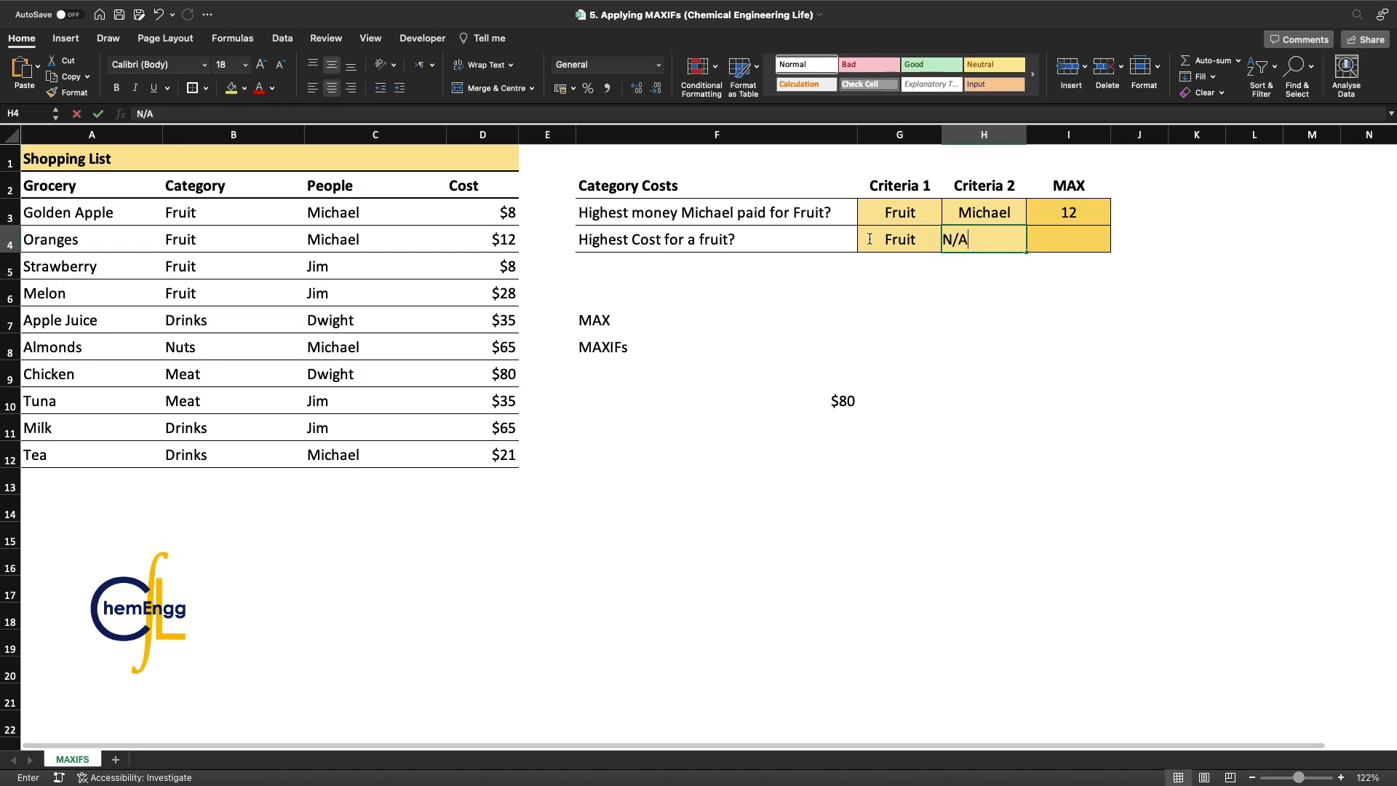
key(Return)
key(Up)
key(Right)
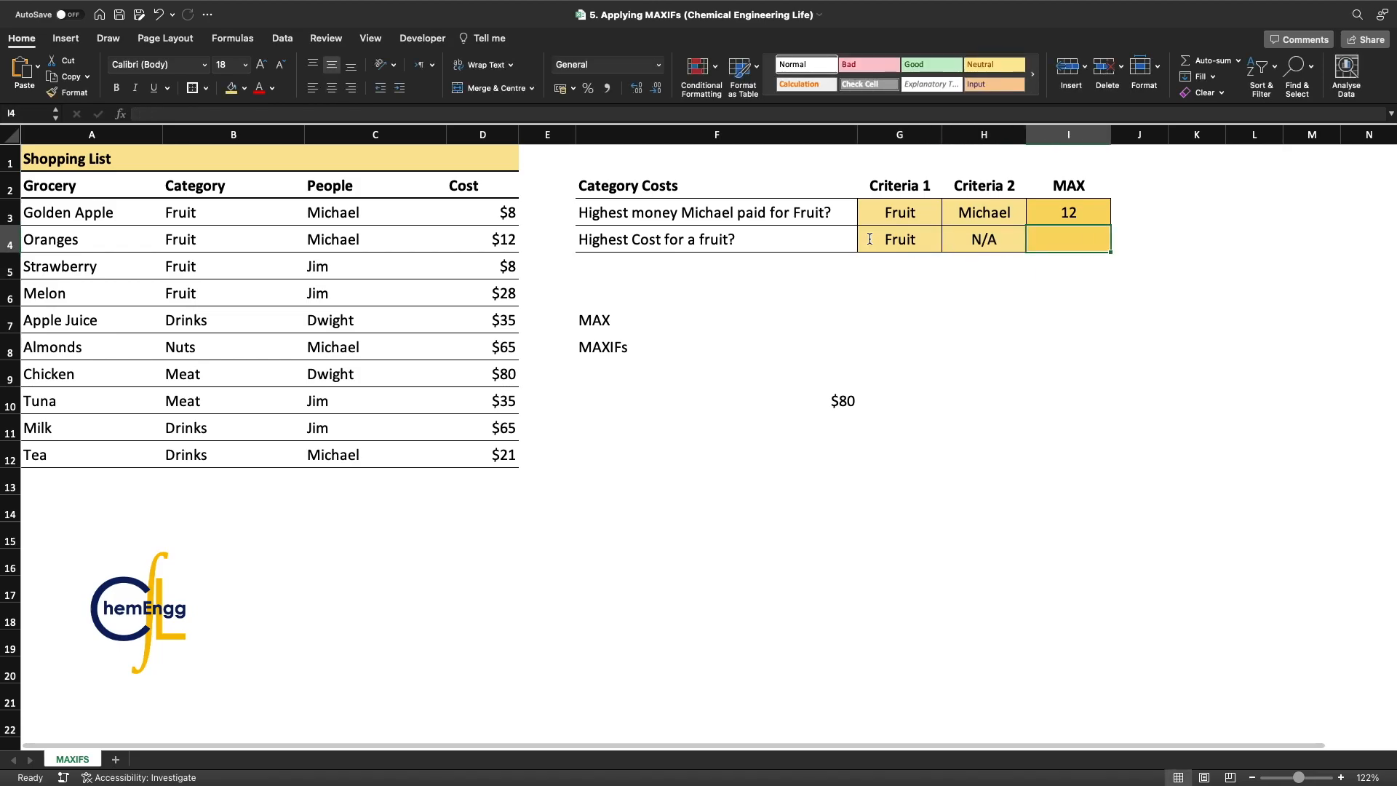
Step: In I4, enter a MAXIFS formula over D3:D12 with the criterion "Fruit" in B3:B12
text(=)
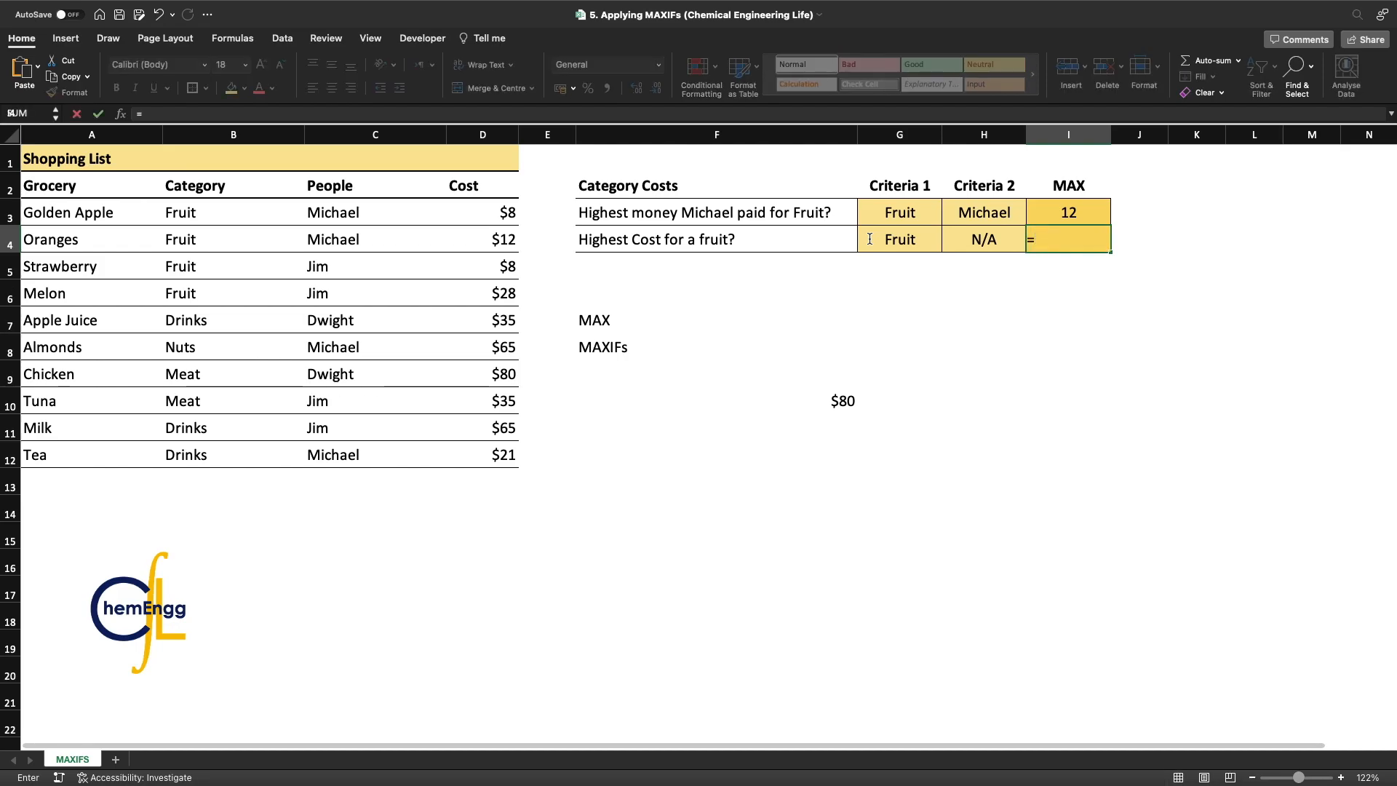
text(MAXIFS)
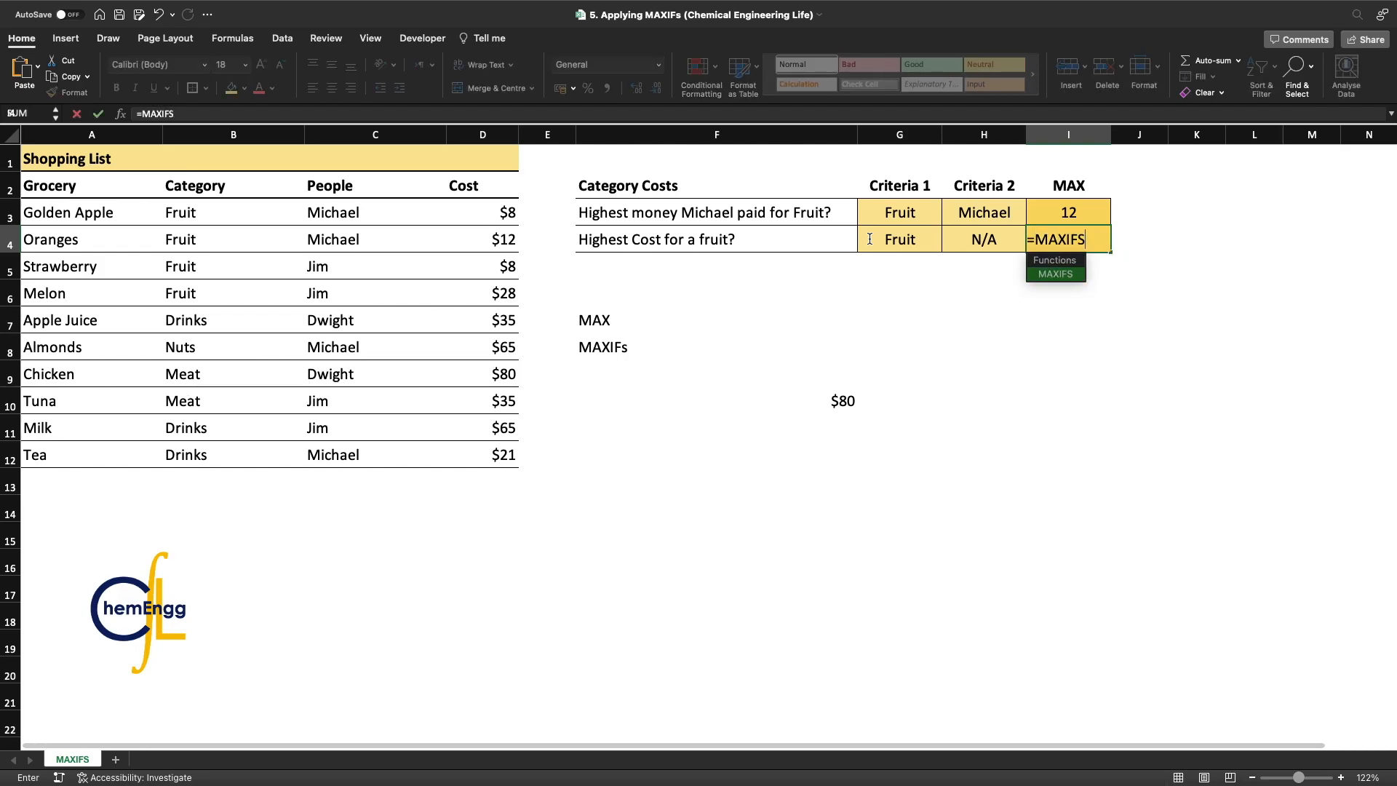
text(()
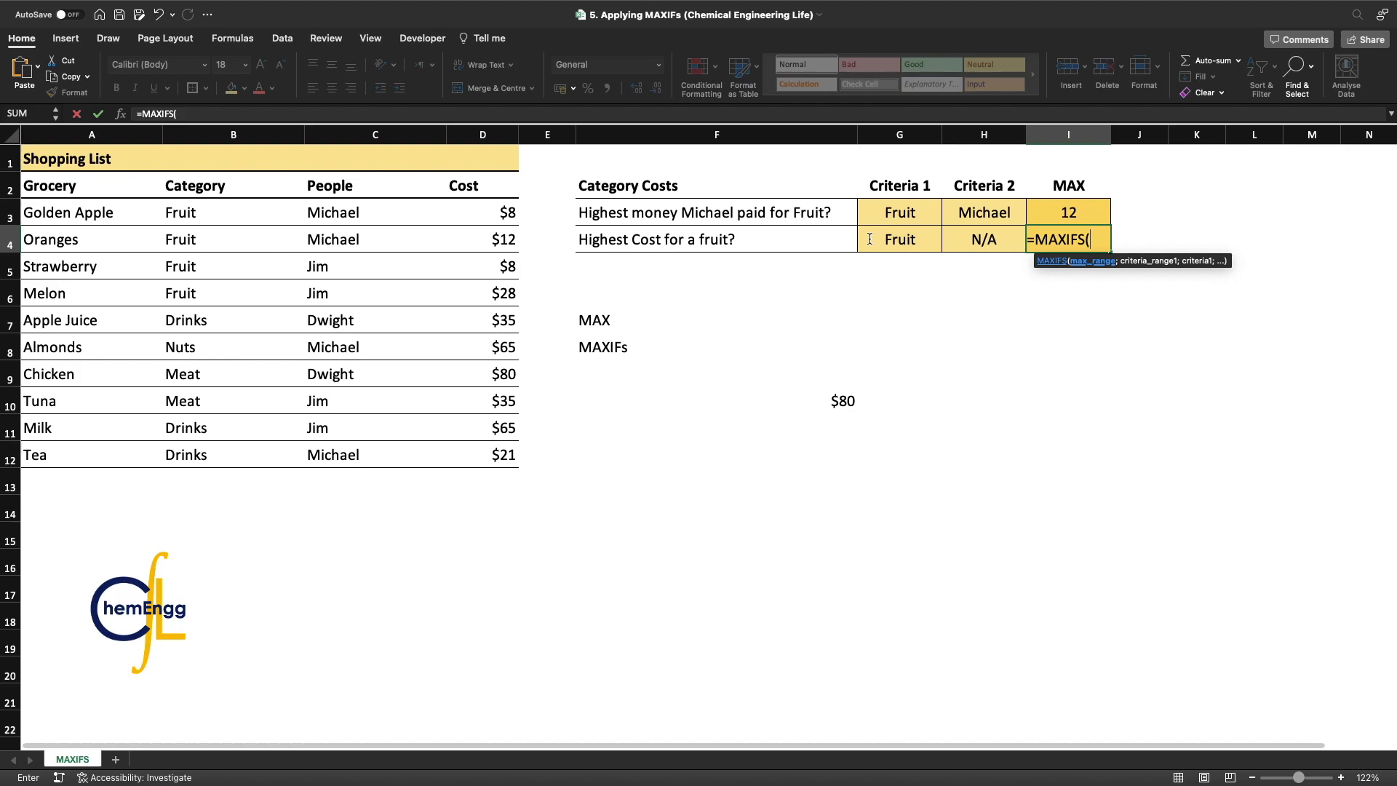
drag(499, 210, 496, 451)
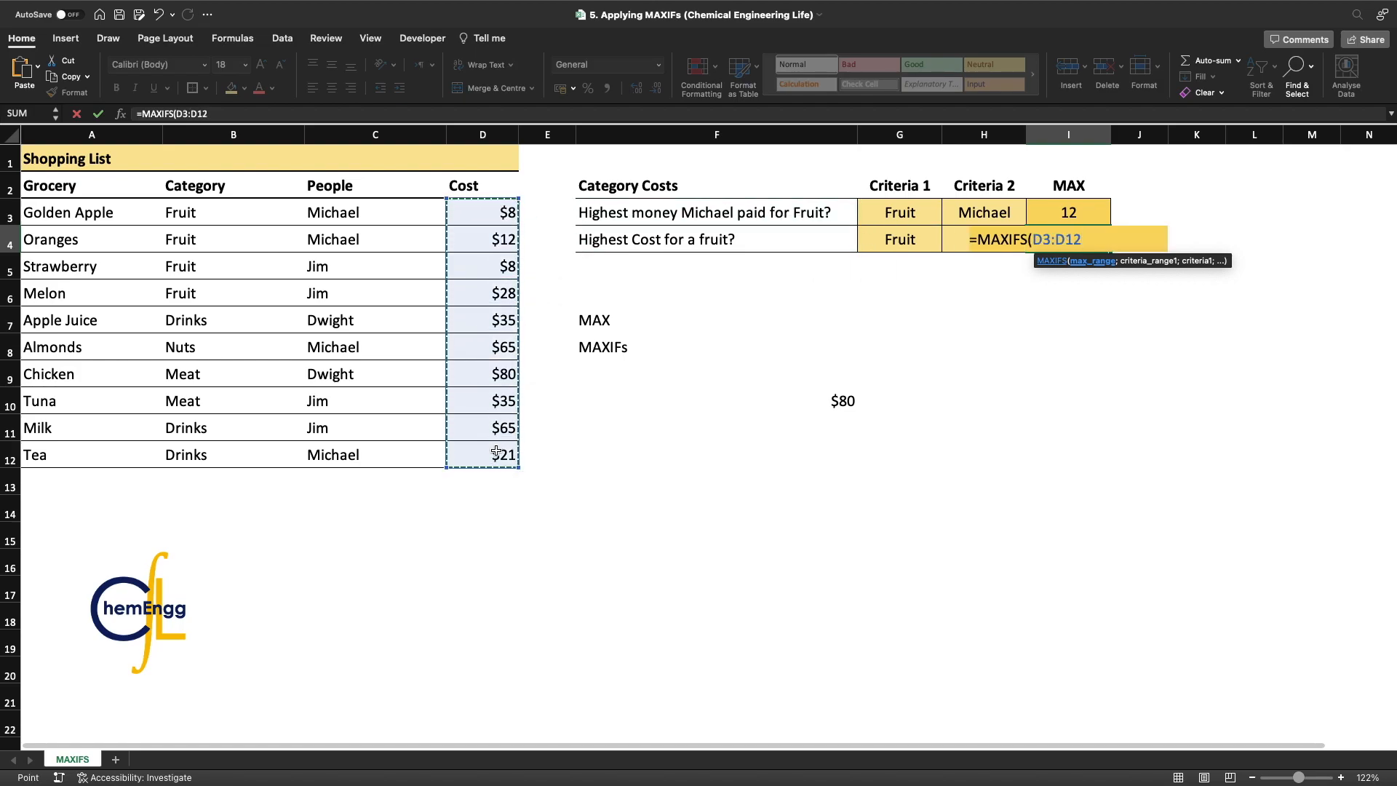
text(;)
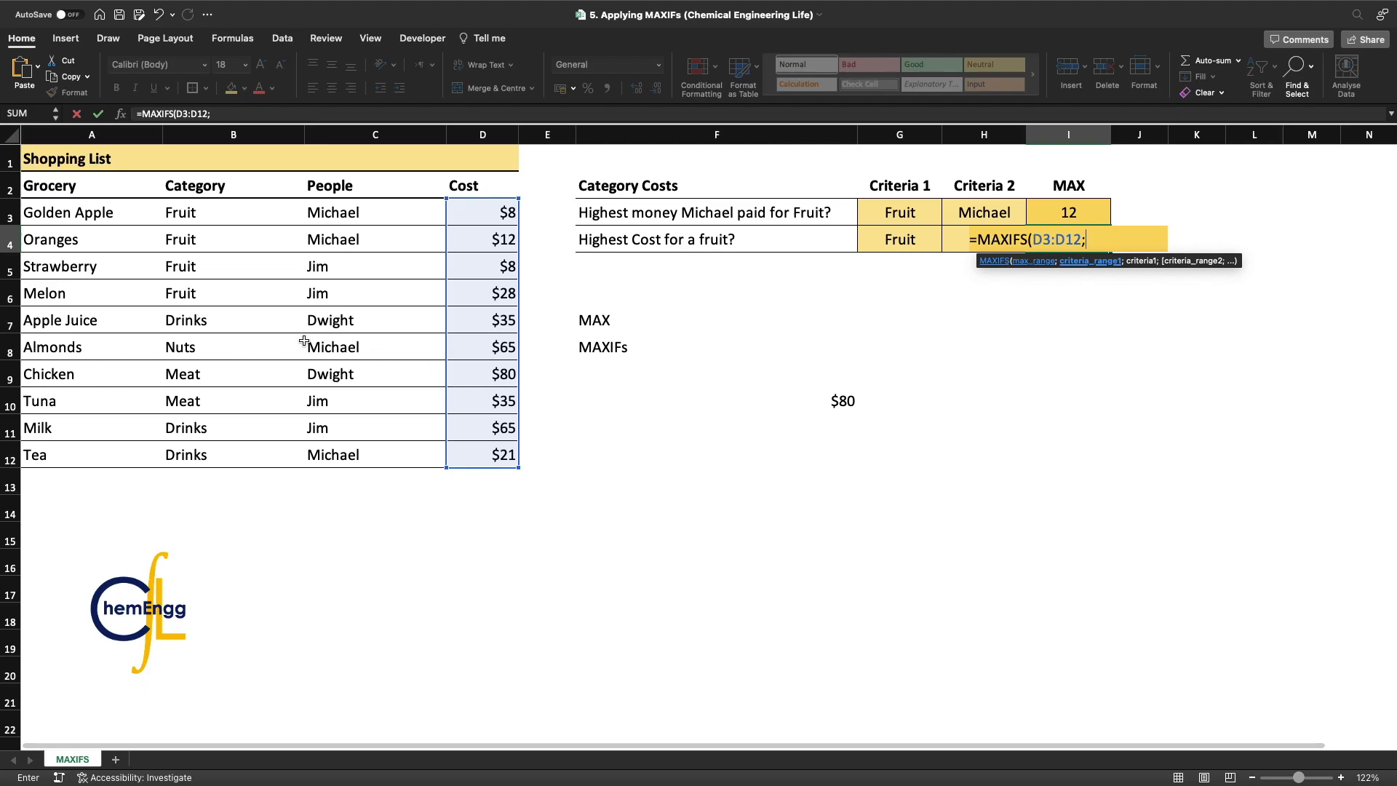
drag(203, 212, 211, 451)
text(;")
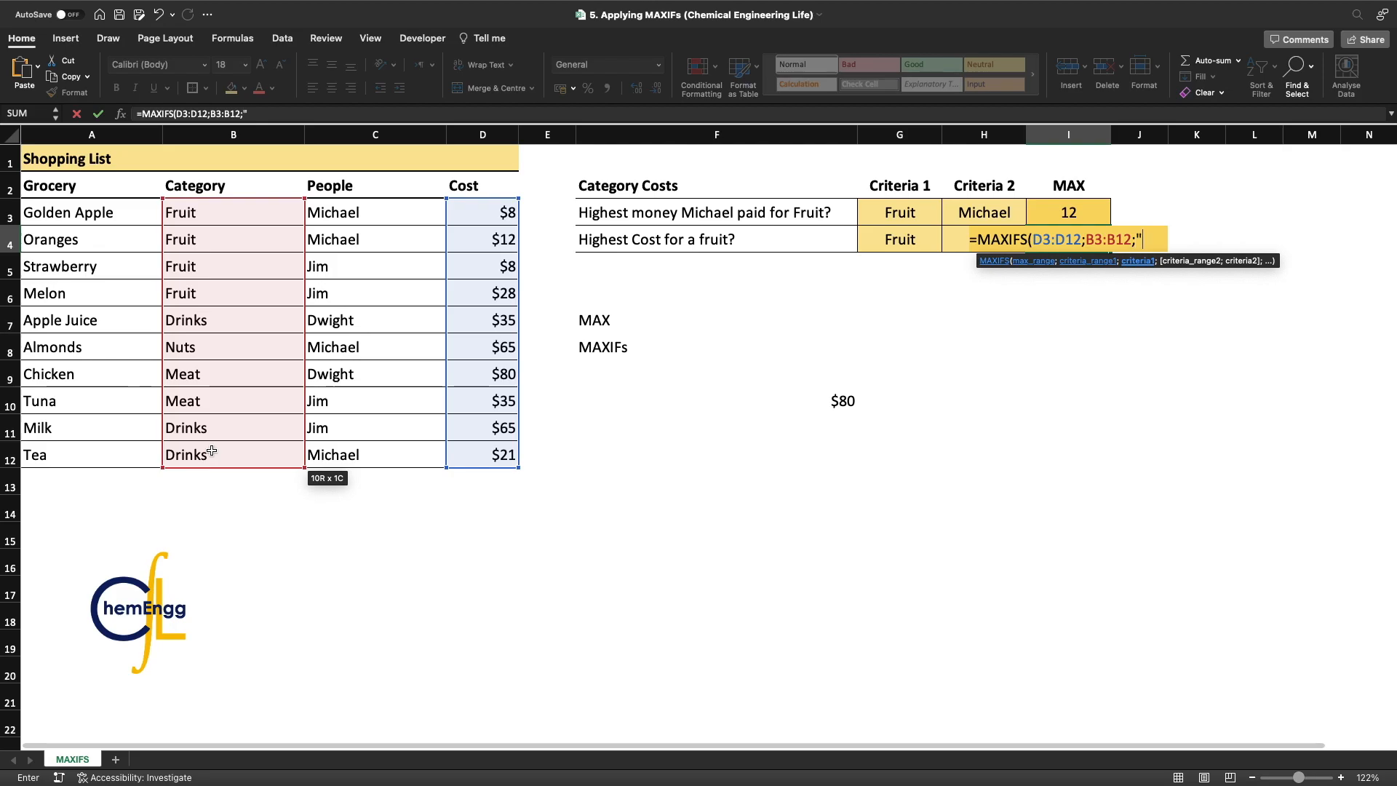
text(Fruit"))
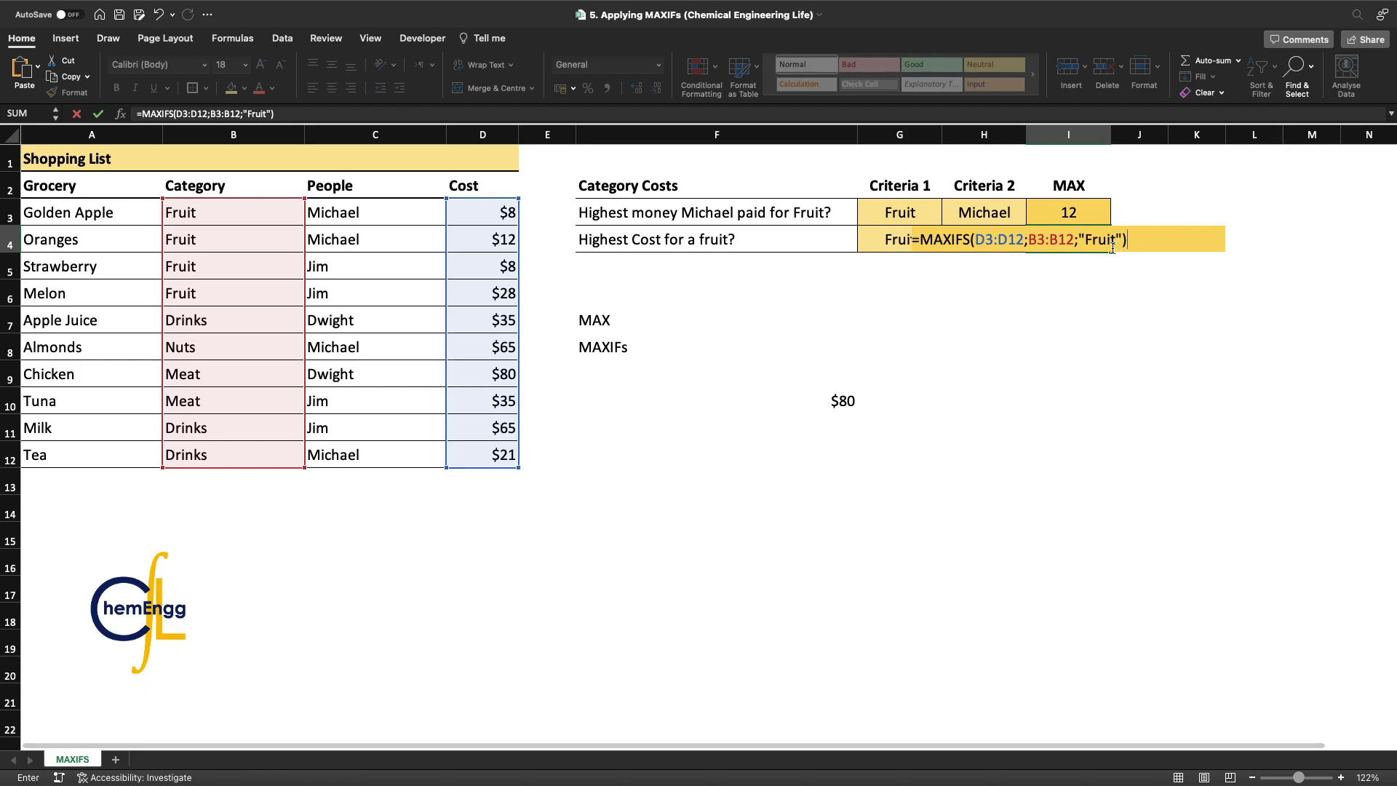
key(Return)
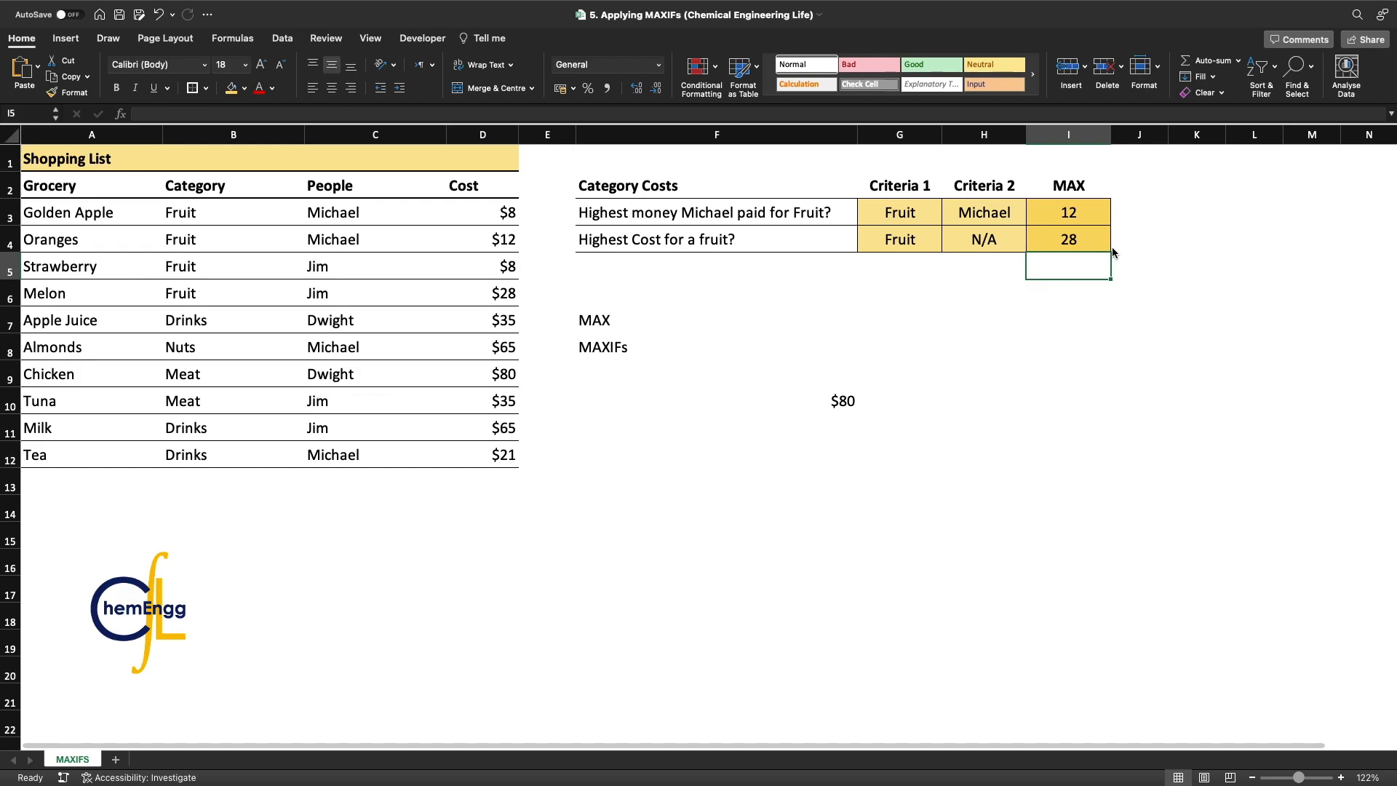
Step: Check the highest fruit cost result against the Melon row's category, buyer and cost in the shopping list
drag(1098, 244, 705, 240)
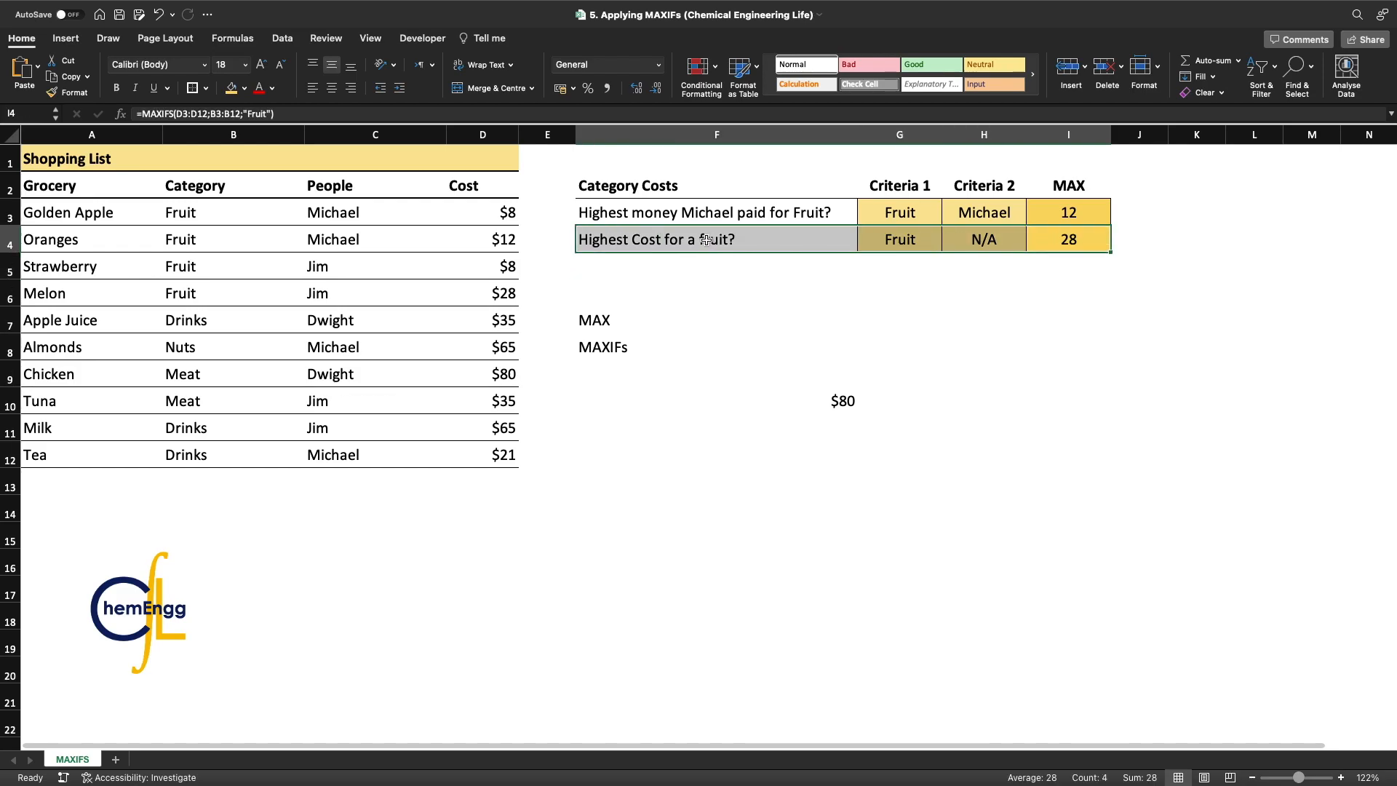
click(706, 240)
drag(227, 299, 358, 295)
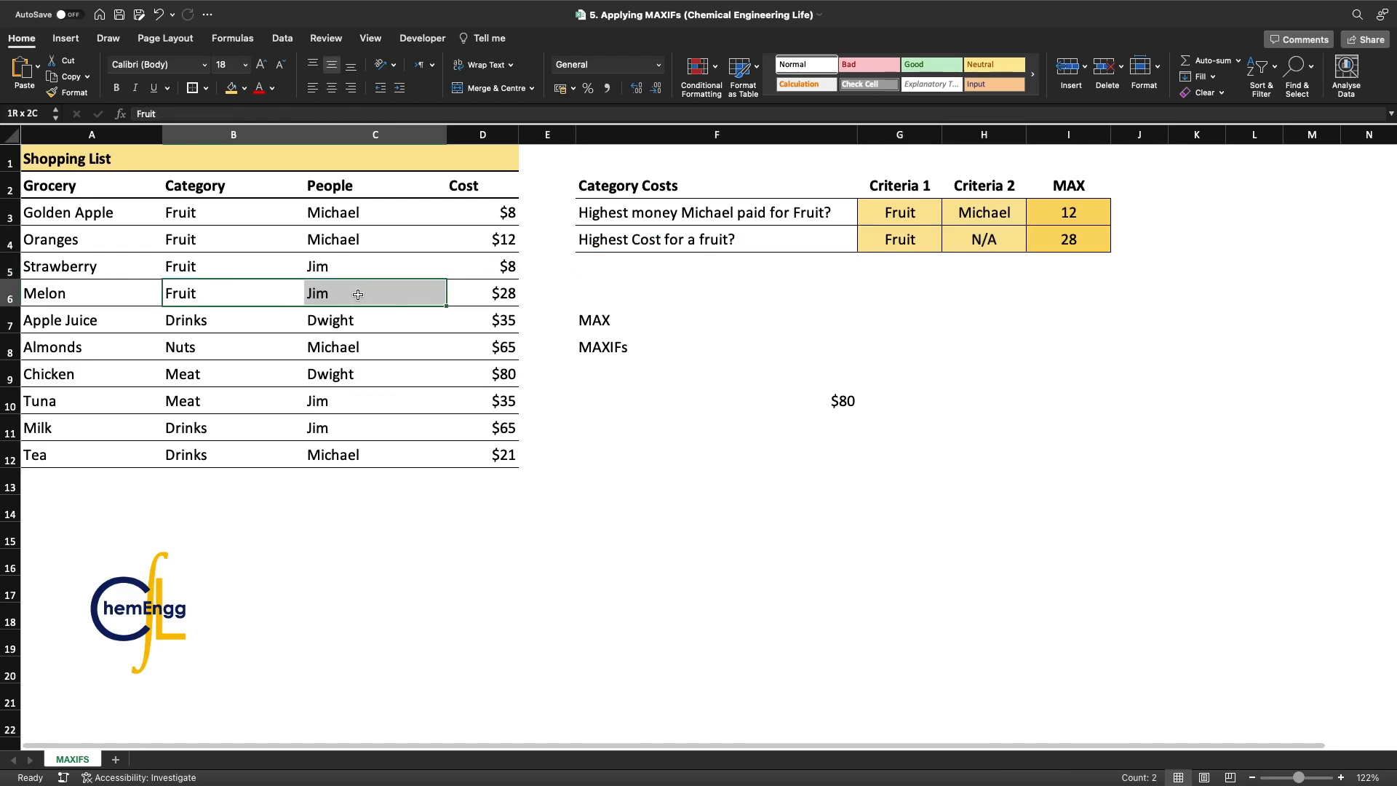
click(407, 298)
click(484, 297)
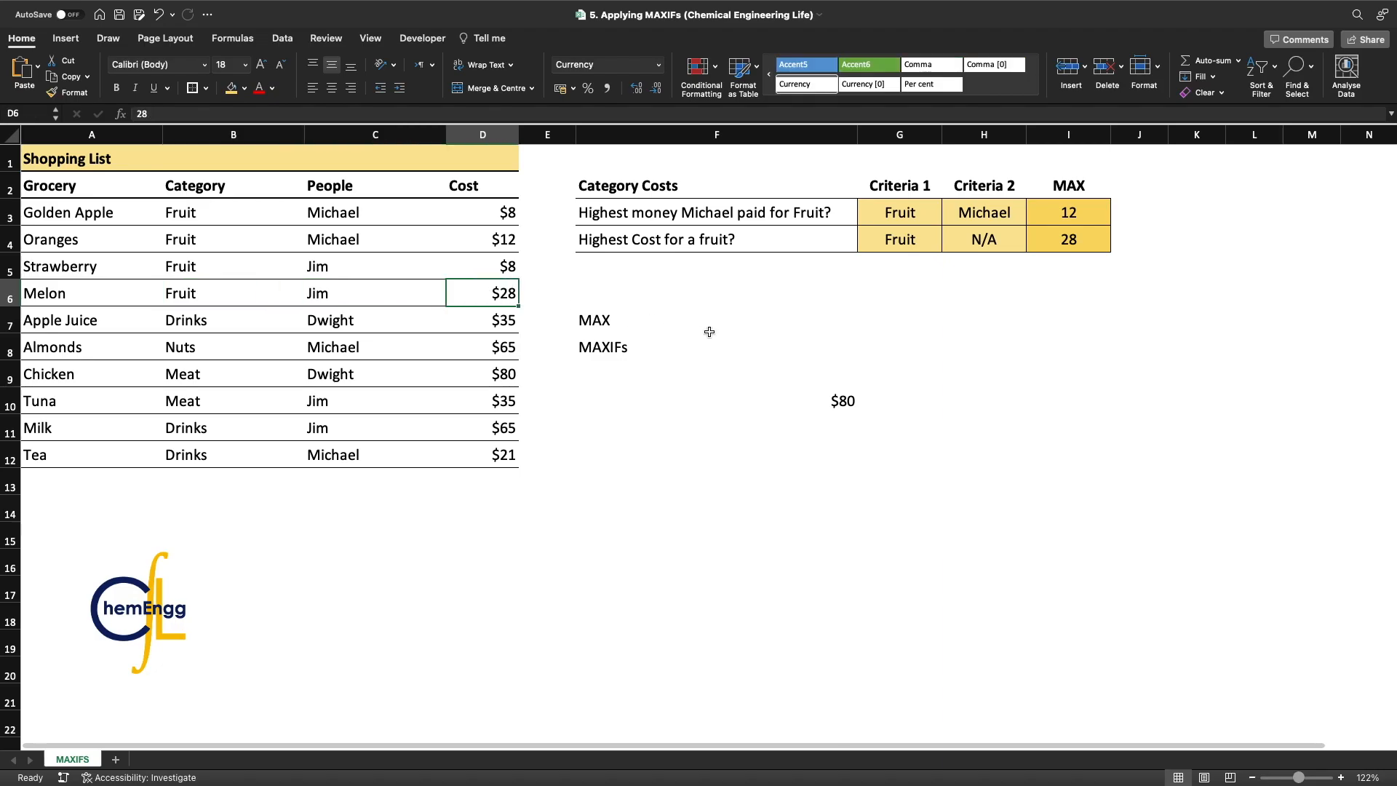
click(704, 331)
click(953, 313)
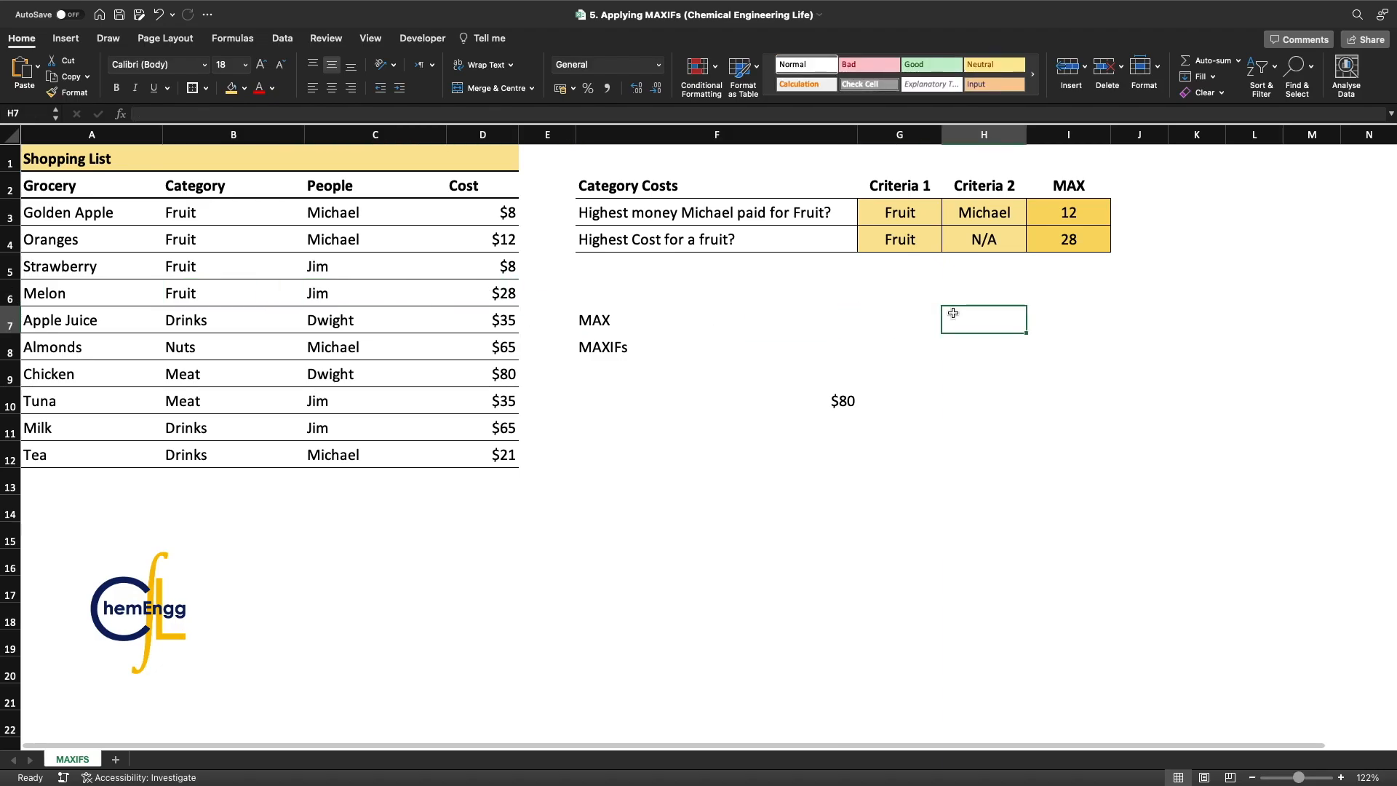